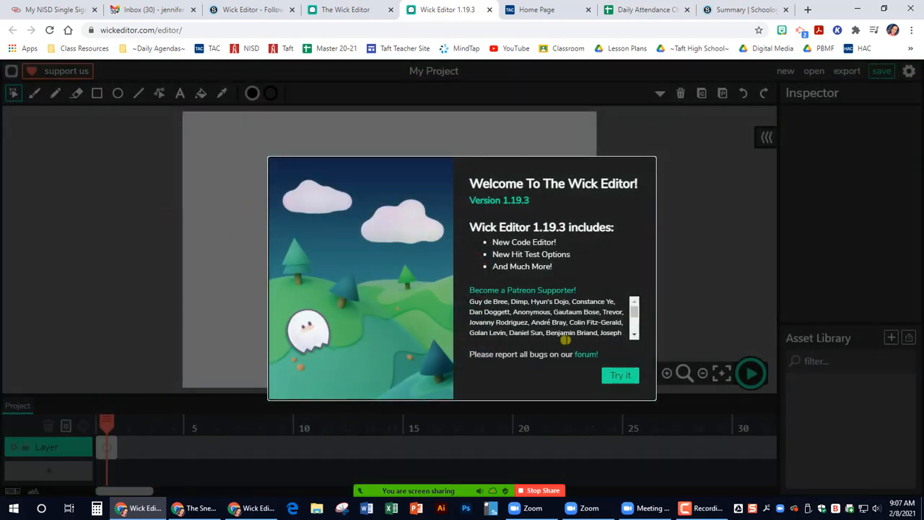
- Dismiss the welcome message, delete the autosave, and open the downloaded Follow the Mouse template project
{"action": "left_click", "coordinate": [628, 384]}
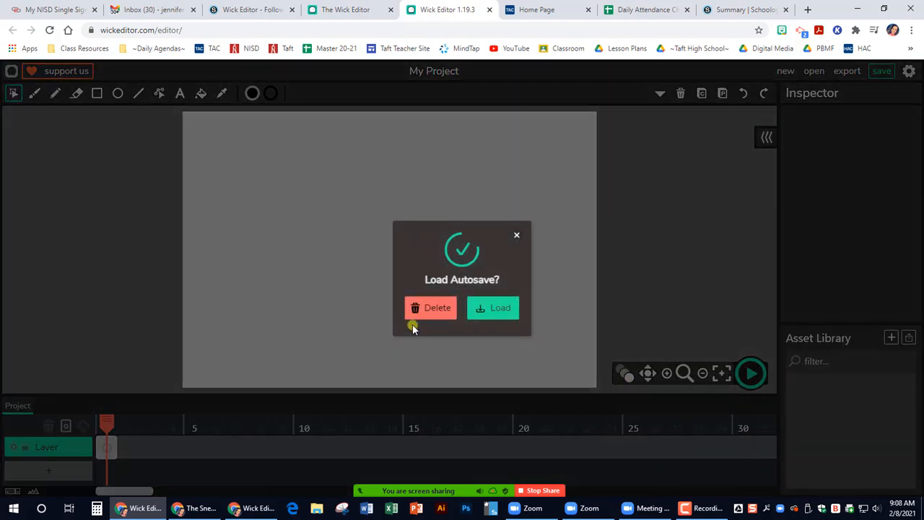
{"action": "left_click", "coordinate": [431, 310]}
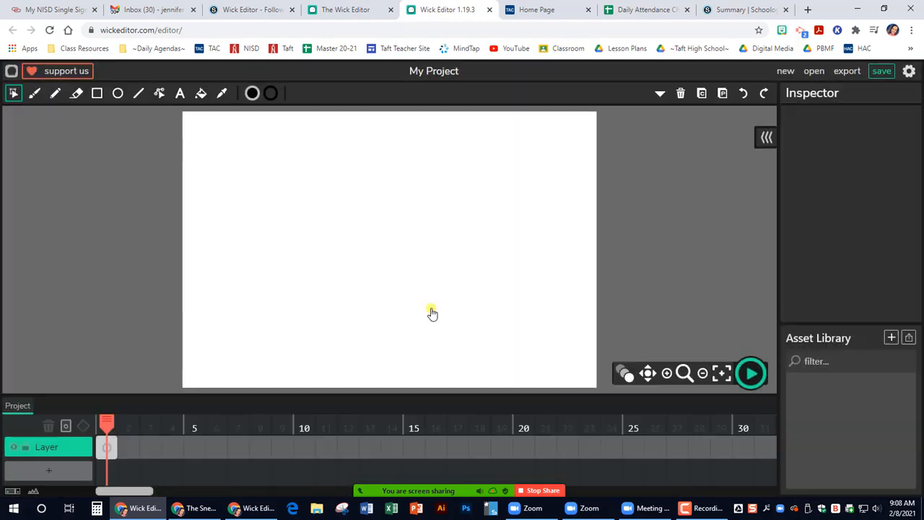
{"action": "left_click", "coordinate": [814, 72]}
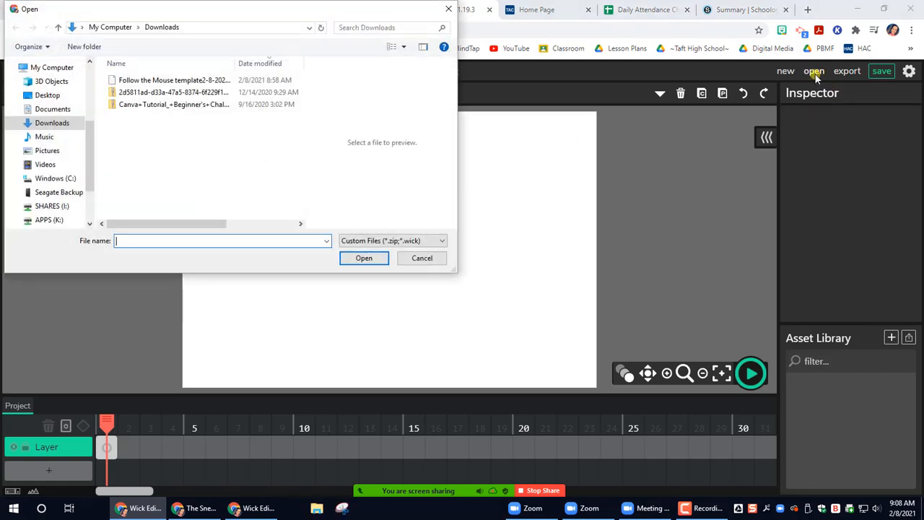
{"action": "double_click", "coordinate": [196, 81]}
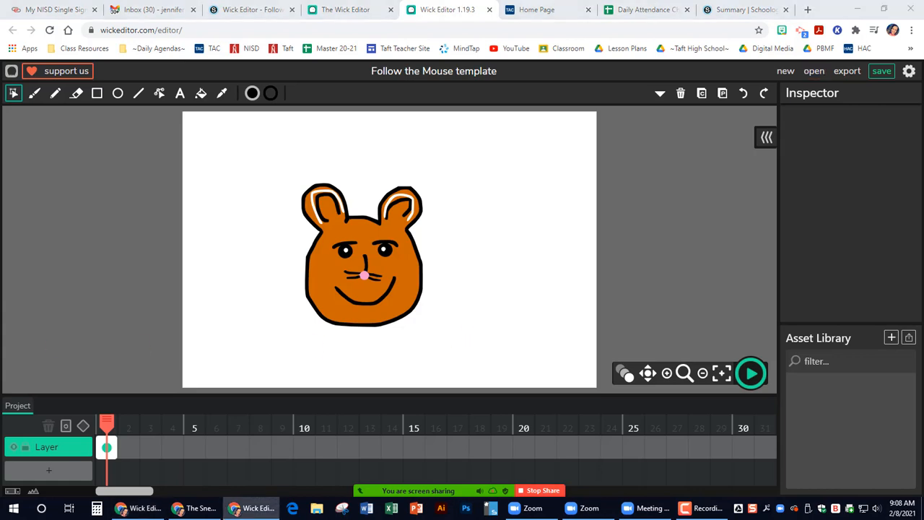
- Select all the paths of the mouse face drawing and convert them into a single clip
{"action": "left_click_drag", "start_coordinate": [264, 149], "coordinate": [487, 355]}
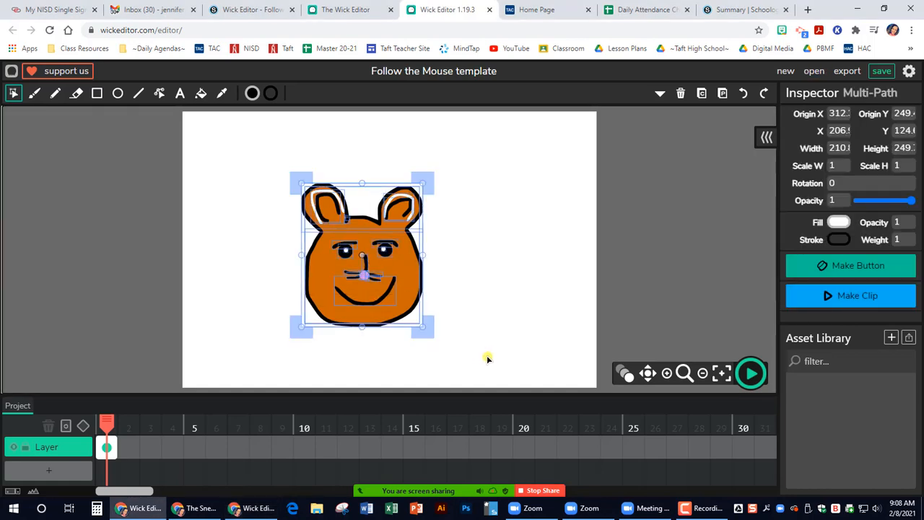
{"action": "left_click", "coordinate": [873, 295]}
{"action": "left_click", "coordinate": [871, 298]}
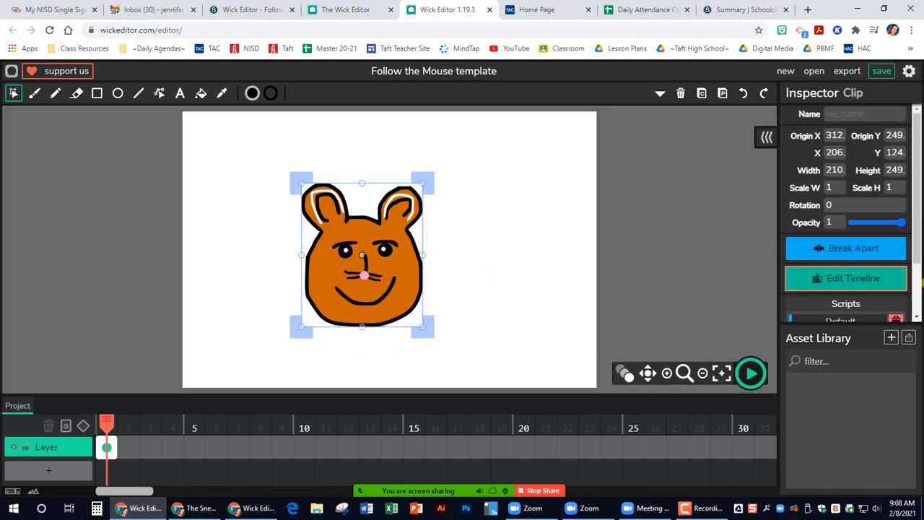
- Add a timeline Update script to the mouse clip containing the line this.x=mouseX;
{"action": "scroll", "coordinate": [863, 276], "scroll_direction": "down", "scroll_amount": 1}
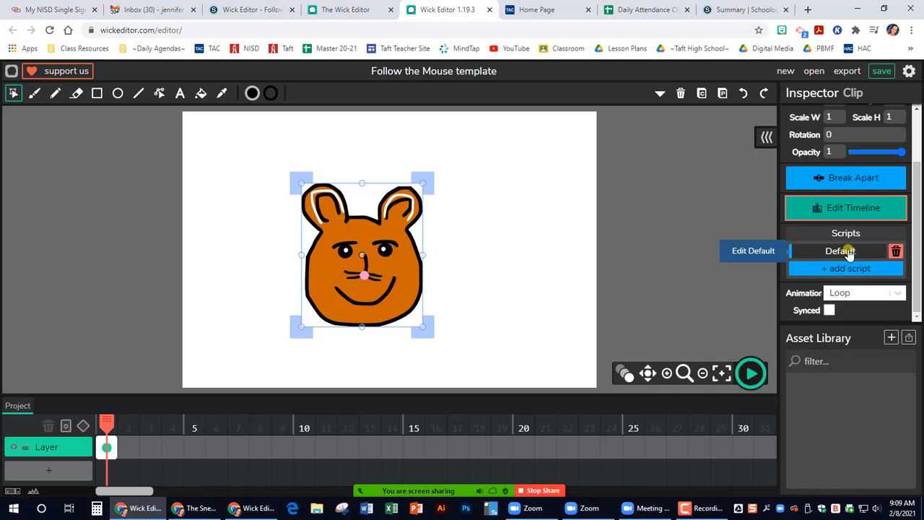
{"action": "left_click", "coordinate": [852, 268]}
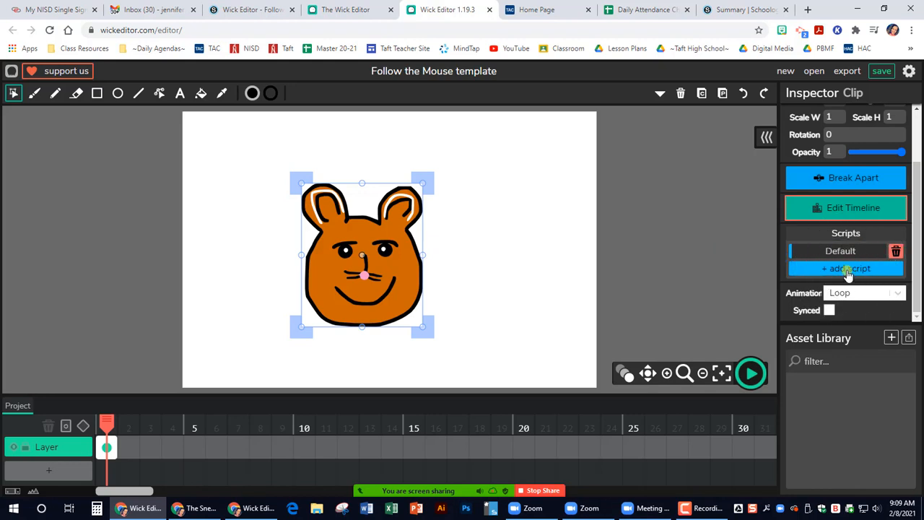
{"action": "left_click", "coordinate": [848, 273]}
{"action": "left_click", "coordinate": [641, 329]}
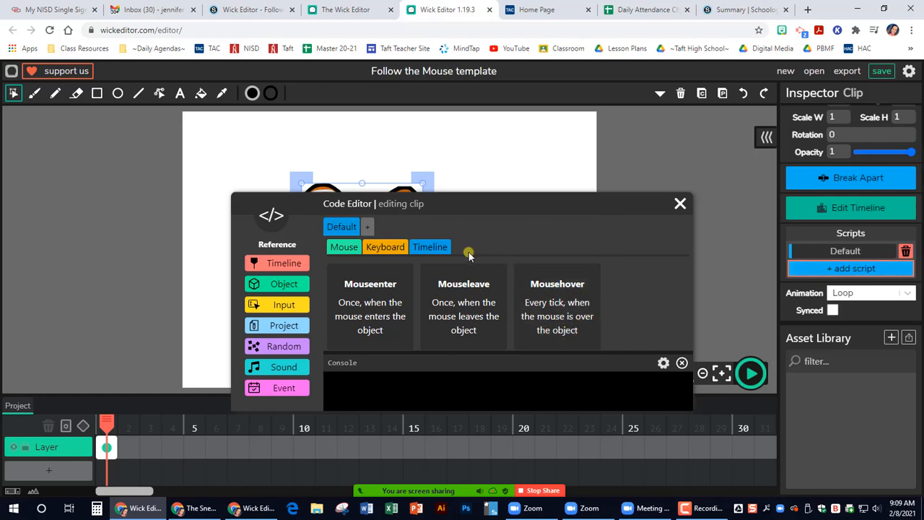
{"action": "left_click", "coordinate": [440, 248]}
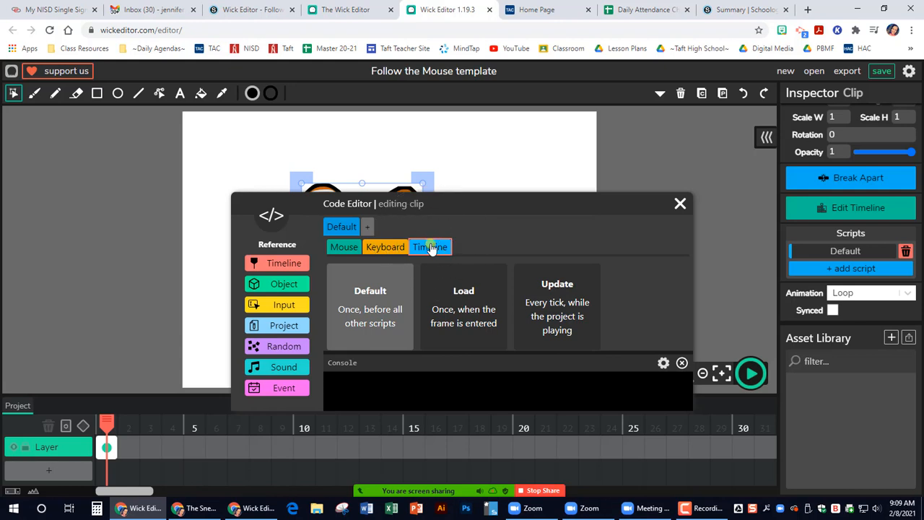
{"action": "left_click", "coordinate": [551, 311]}
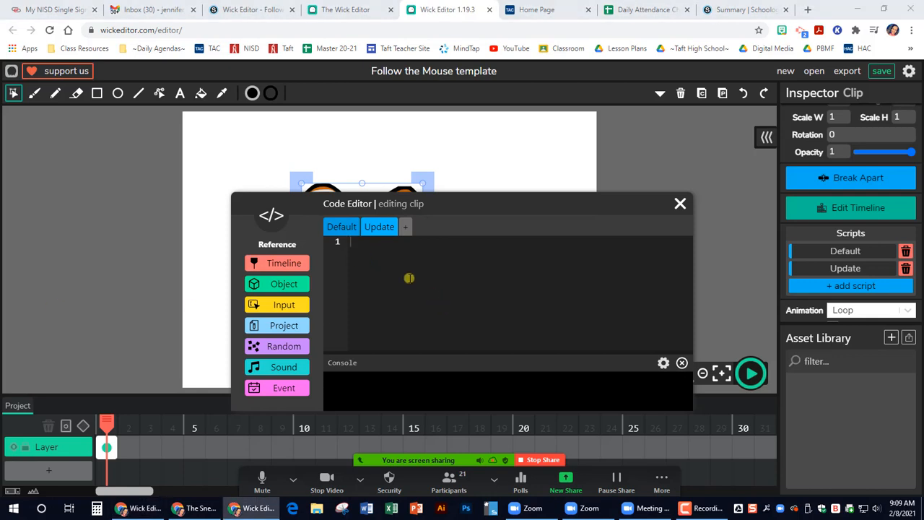
{"action": "type", "text": "this.x=mouseX;"}
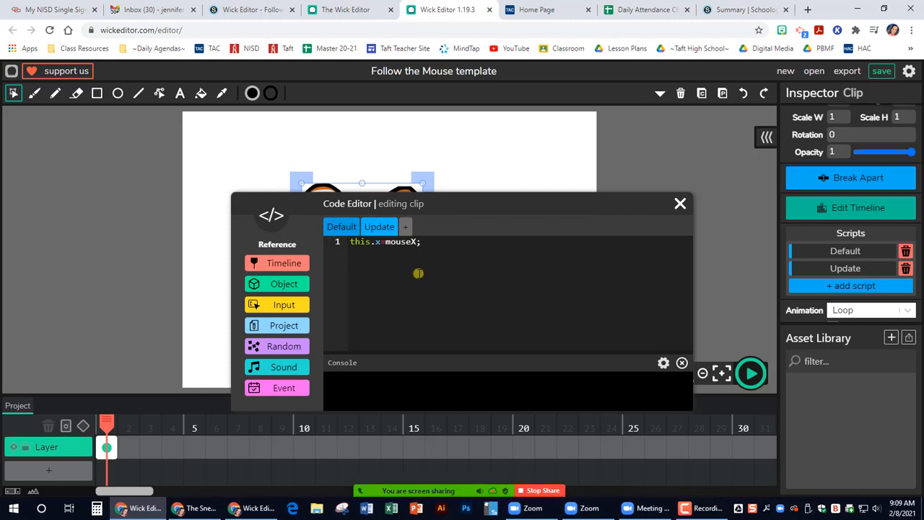
- Close the code editor and preview the project to test the clip's horizontal following, then stop playback
{"action": "left_click", "coordinate": [680, 204]}
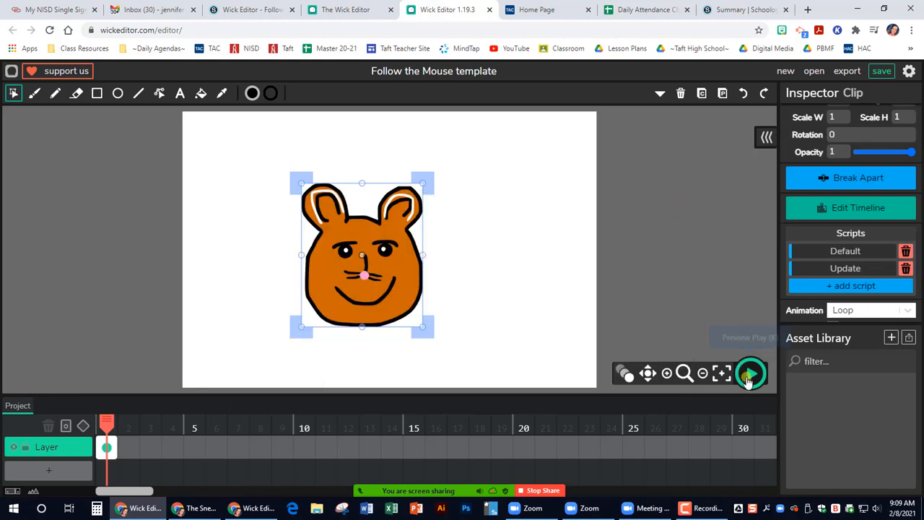
{"action": "left_click", "coordinate": [748, 368]}
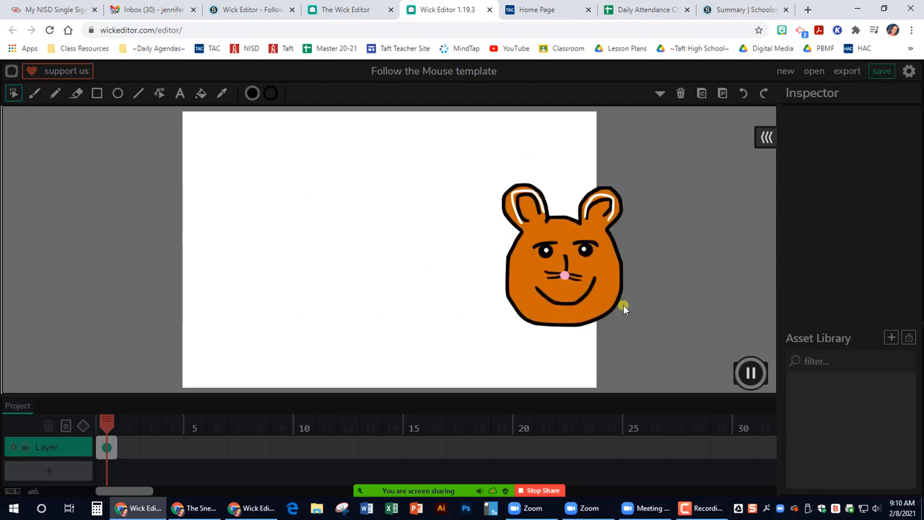
{"action": "left_click", "coordinate": [749, 372]}
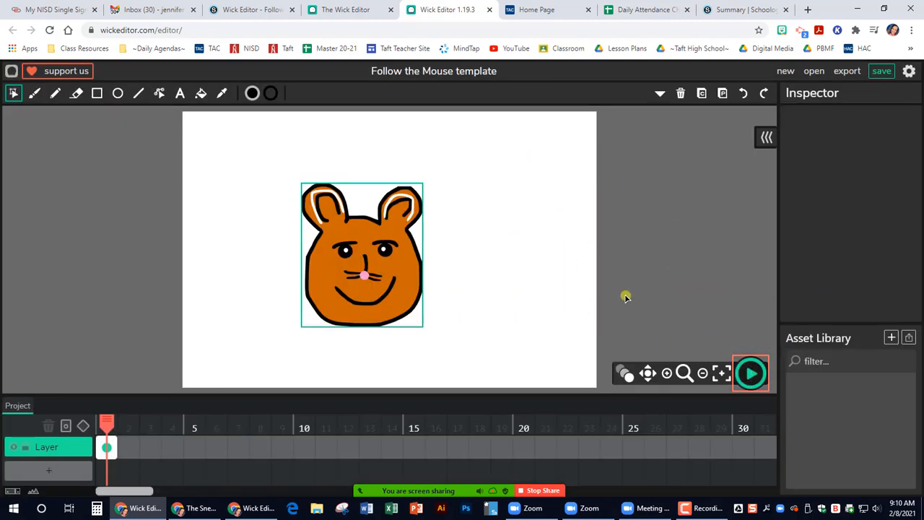
- Duplicate the this.x=mouseX; line onto line 2 of the clip's Update script and change the copy's x references to y
{"action": "left_click", "coordinate": [408, 269]}
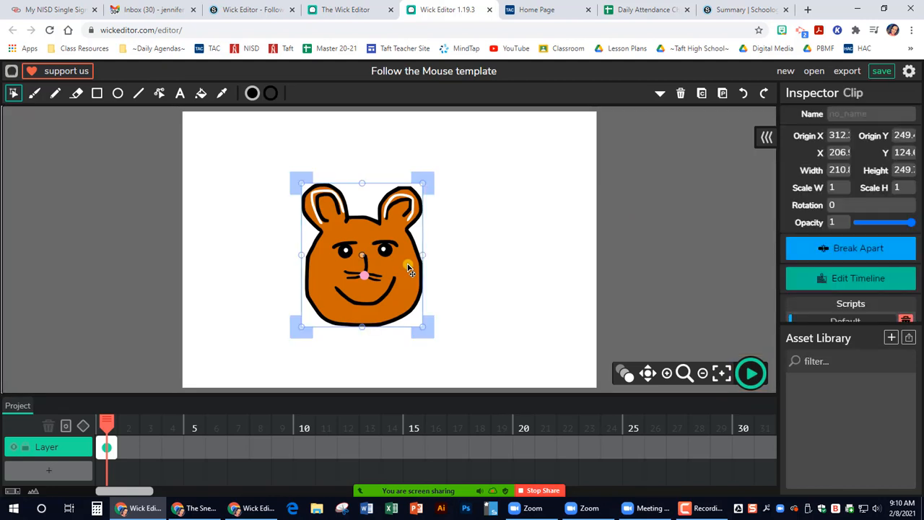
{"action": "scroll", "coordinate": [801, 224], "scroll_direction": "down", "scroll_amount": 2}
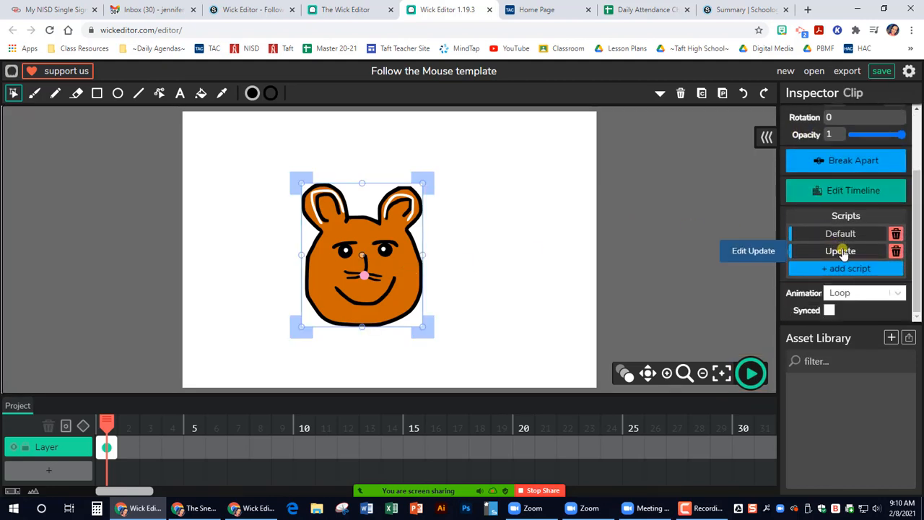
{"action": "left_click", "coordinate": [842, 253]}
{"action": "left_click", "coordinate": [841, 253]}
{"action": "left_click", "coordinate": [422, 246]}
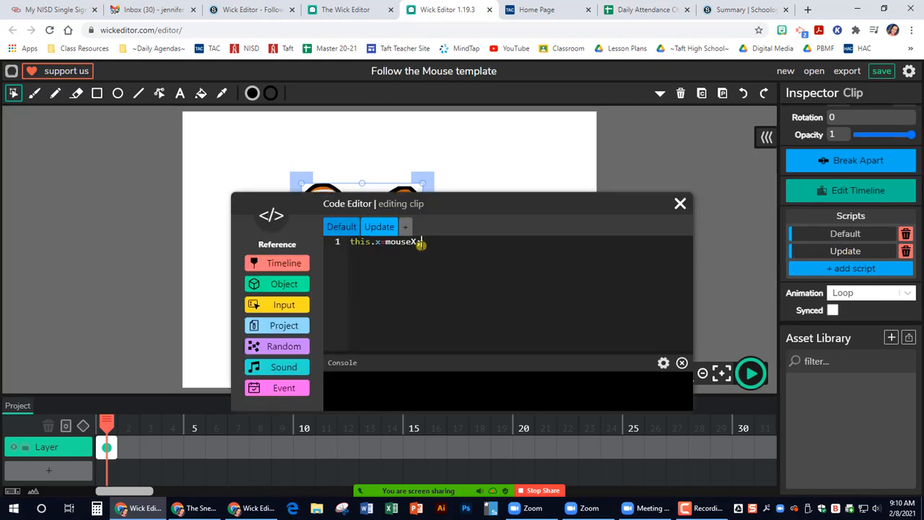
{"action": "left_click_drag", "start_coordinate": [421, 244], "coordinate": [347, 242]}
{"action": "key", "text": "ctrl+c"}
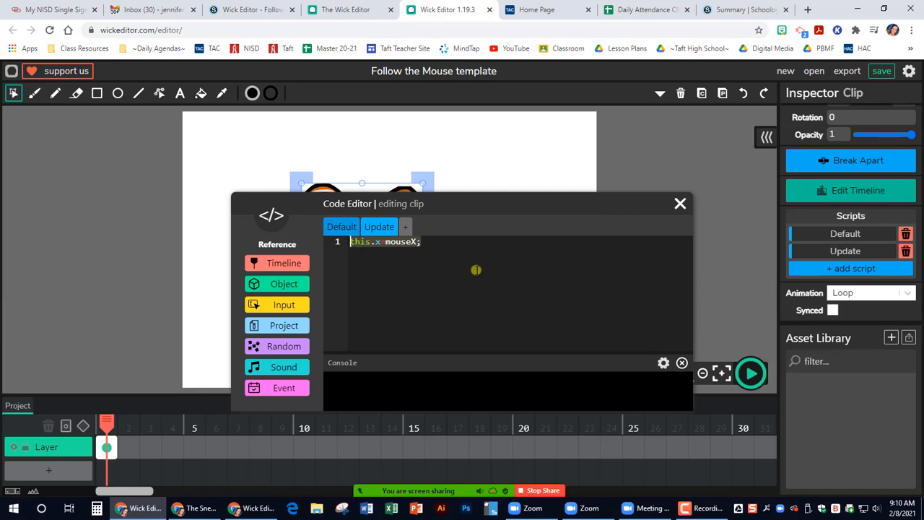
{"action": "left_click", "coordinate": [436, 247]}
{"action": "key", "text": "Return"}
{"action": "key", "text": "ctrl+v"}
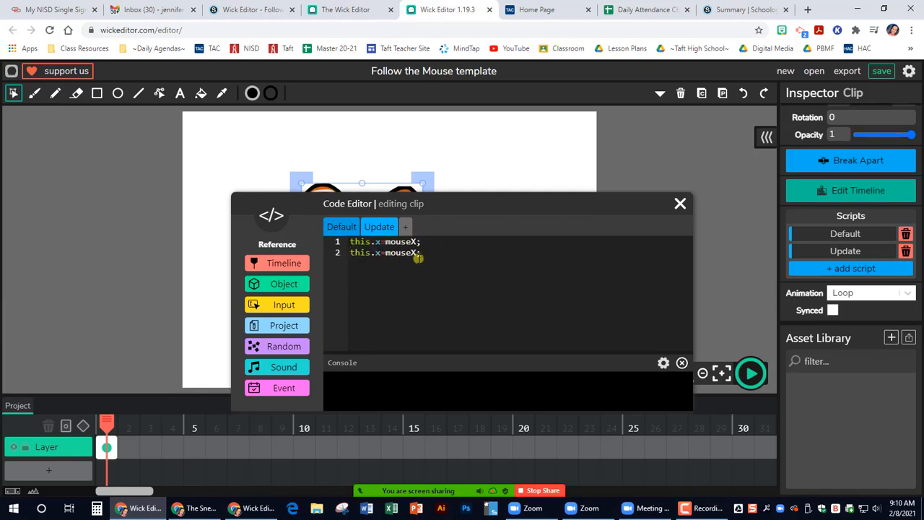
{"action": "type", "text": "y"}
- Close the code editor and preview the clip following the pointer both horizontally and vertically, then stop playback
{"action": "left_click", "coordinate": [680, 205]}
{"action": "left_click", "coordinate": [749, 373]}
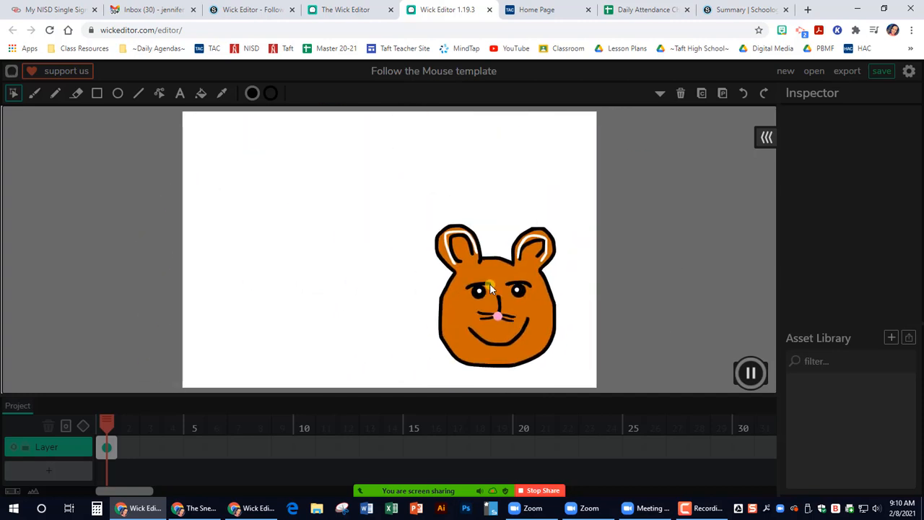
{"action": "left_click", "coordinate": [750, 374]}
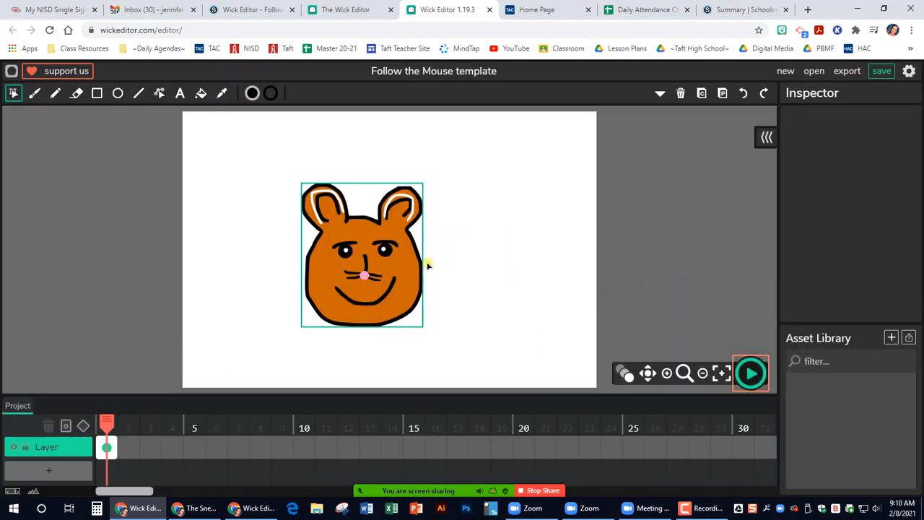
- Set the project framerate to 30 FPS and preview how smoothly the clip follows the pointer
{"action": "left_click", "coordinate": [910, 71]}
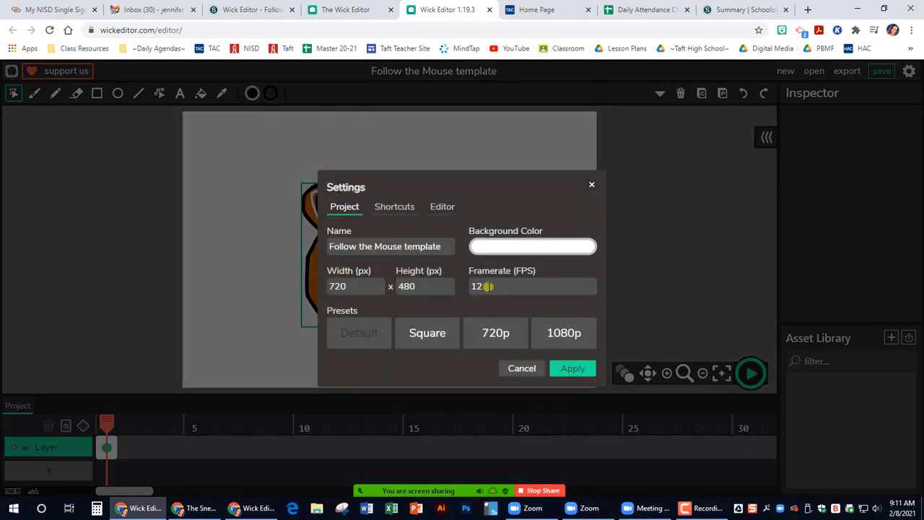
{"action": "left_click", "coordinate": [480, 285]}
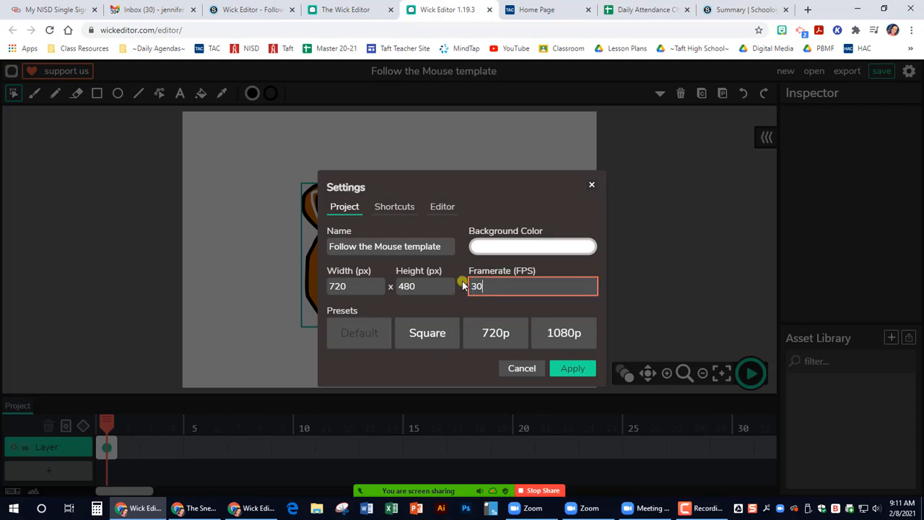
{"action": "left_click", "coordinate": [566, 371]}
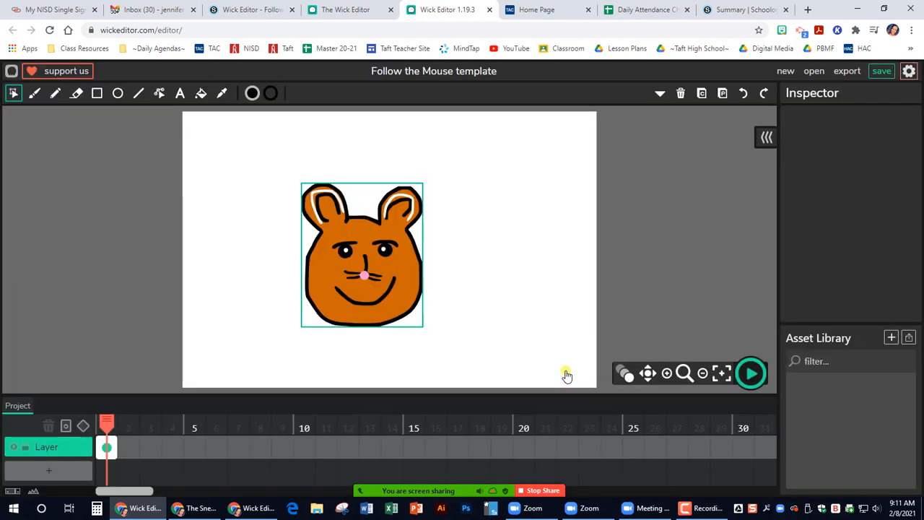
{"action": "left_click", "coordinate": [749, 373]}
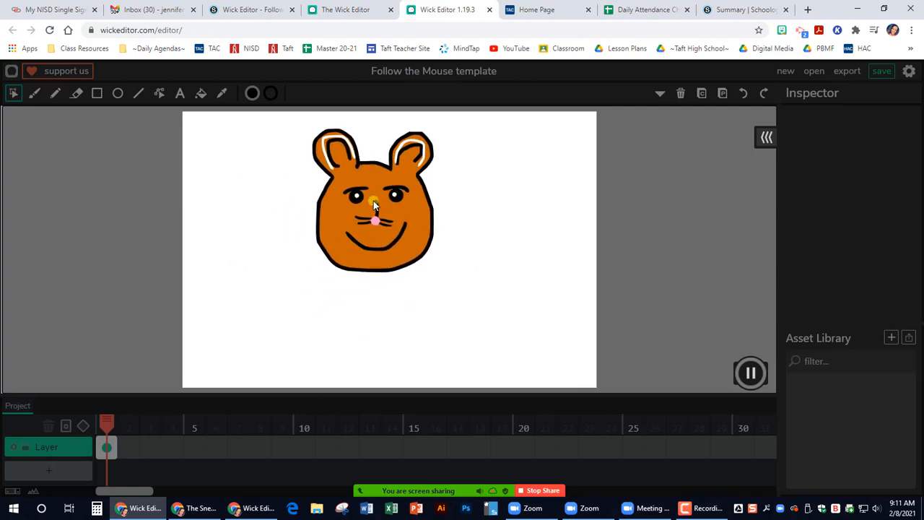
{"action": "left_click", "coordinate": [740, 370]}
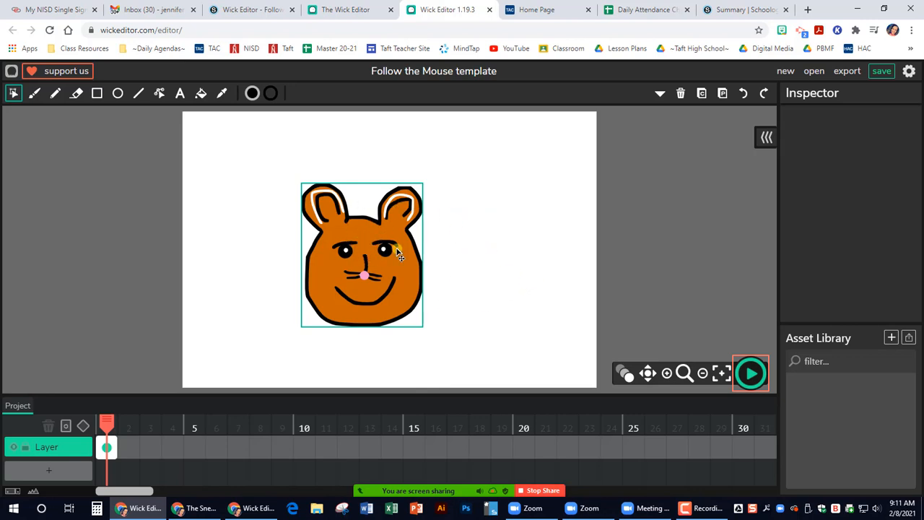
- Open the mouse clip's own timeline for editing
{"action": "double_click", "coordinate": [364, 255]}
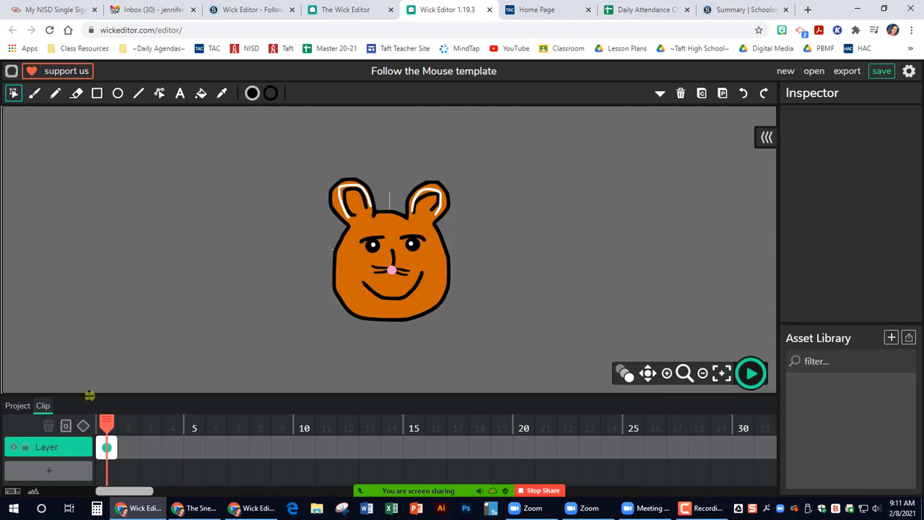
{"action": "left_click", "coordinate": [43, 410]}
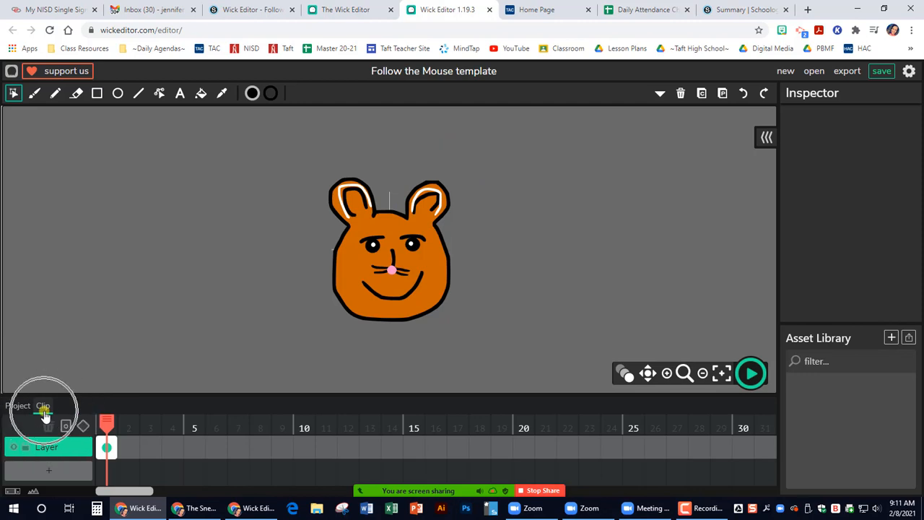
{"action": "mouse_move", "coordinate": [120, 455]}
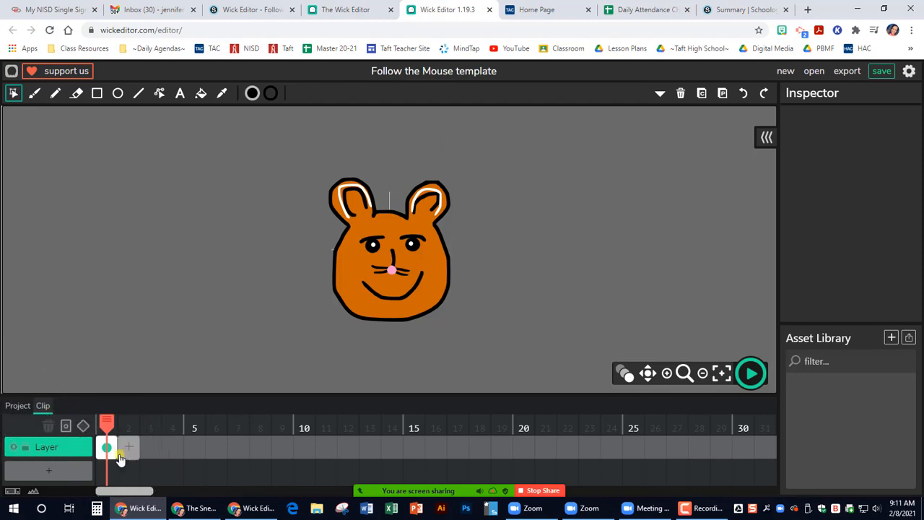
{"action": "left_click", "coordinate": [17, 406]}
- Copy all the mouse face paths from frame 1 and paste them into a new frame 2 of the clip
{"action": "mouse_move", "coordinate": [301, 151]}
{"action": "left_mouse_down"}
{"action": "mouse_move", "coordinate": [387, 258]}
{"action": "mouse_move", "coordinate": [507, 345]}
{"action": "left_mouse_up"}
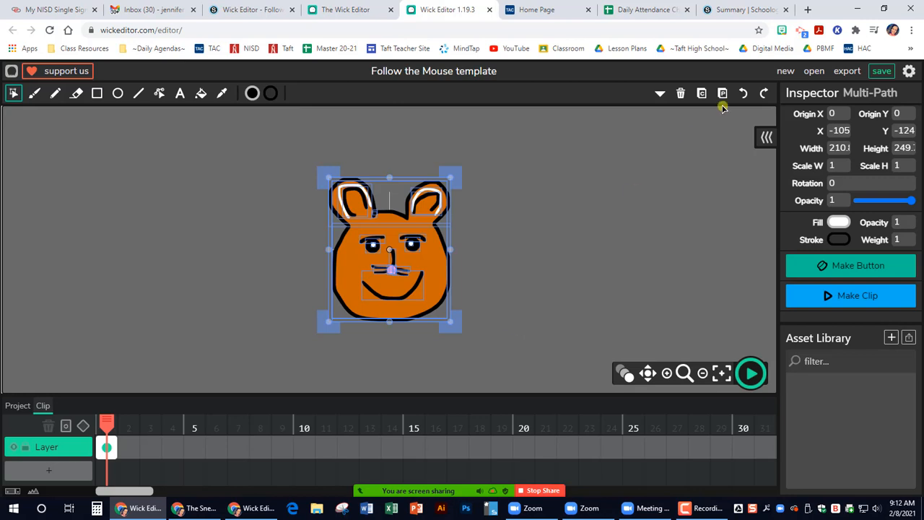
{"action": "left_click", "coordinate": [701, 95]}
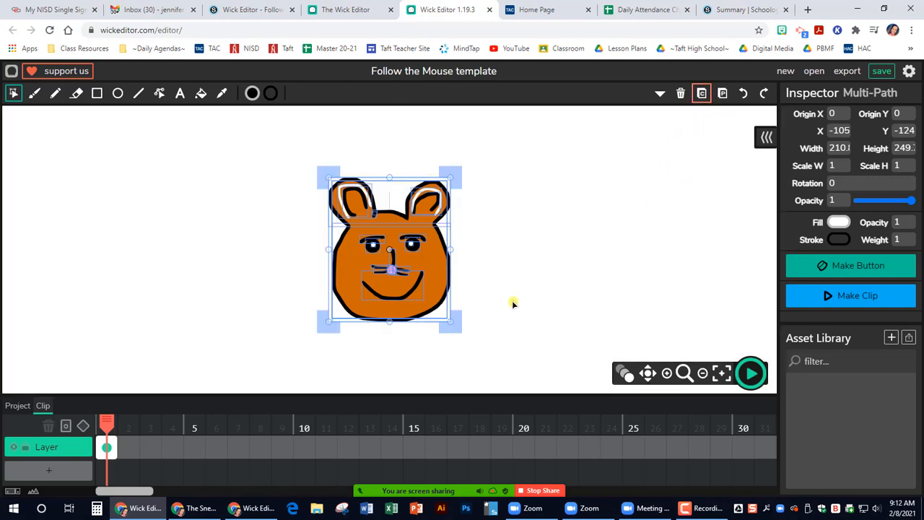
{"action": "left_click", "coordinate": [129, 447]}
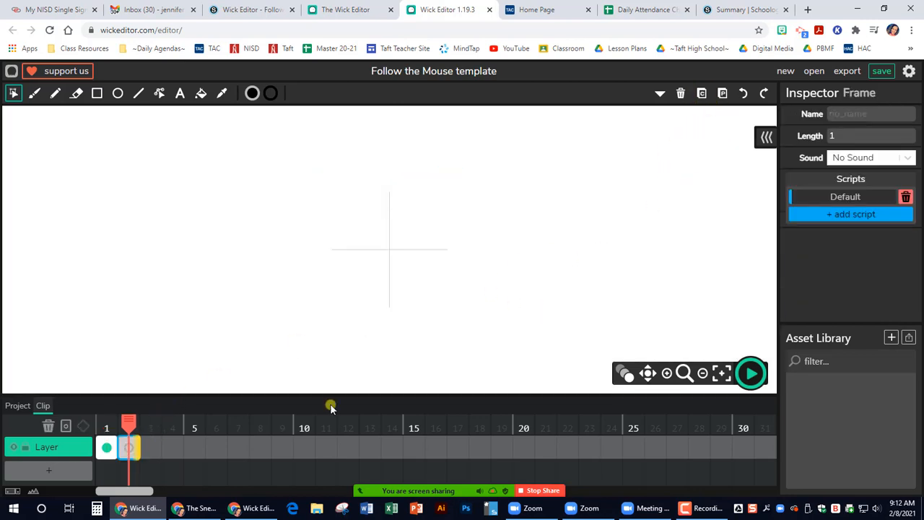
{"action": "left_click", "coordinate": [723, 93]}
{"action": "left_click", "coordinate": [533, 265]}
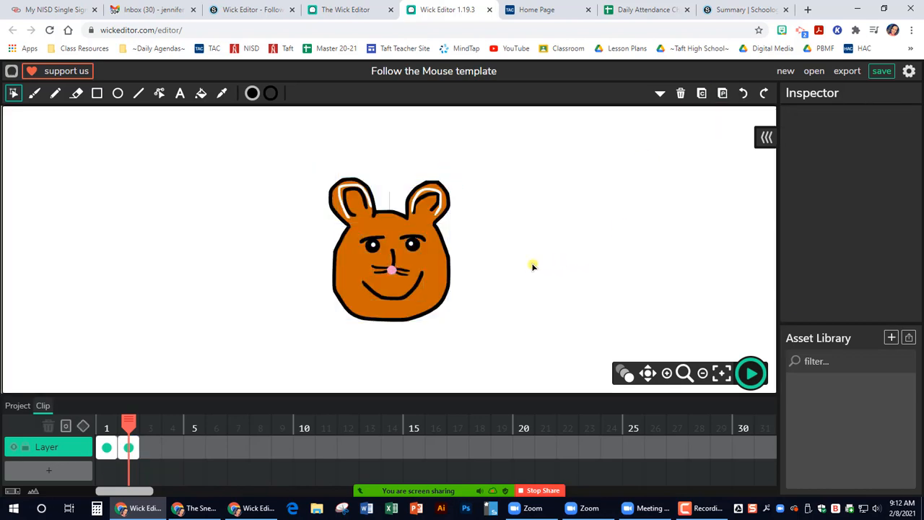
- Rotate the whiskers left of the nose on frame 2 slightly, turning the upper one about 10°
{"action": "left_click", "coordinate": [379, 271]}
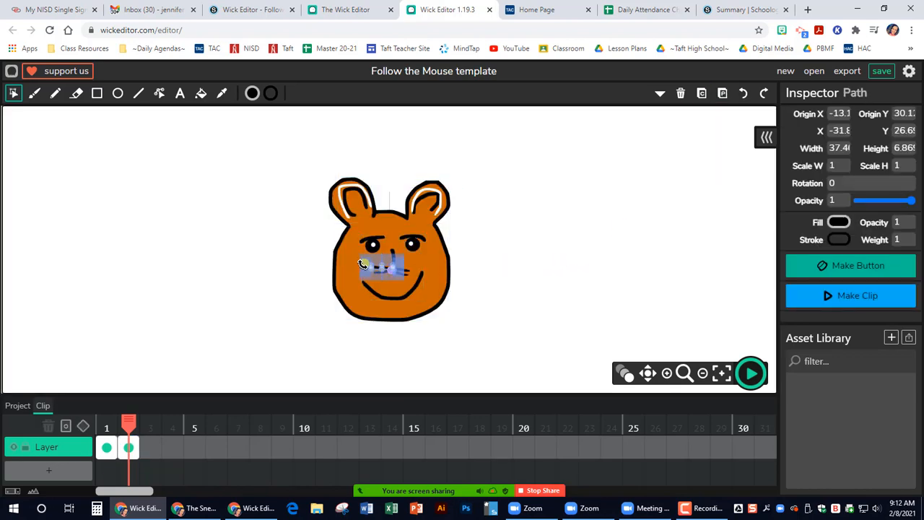
{"action": "left_click_drag", "start_coordinate": [362, 260], "coordinate": [365, 255]}
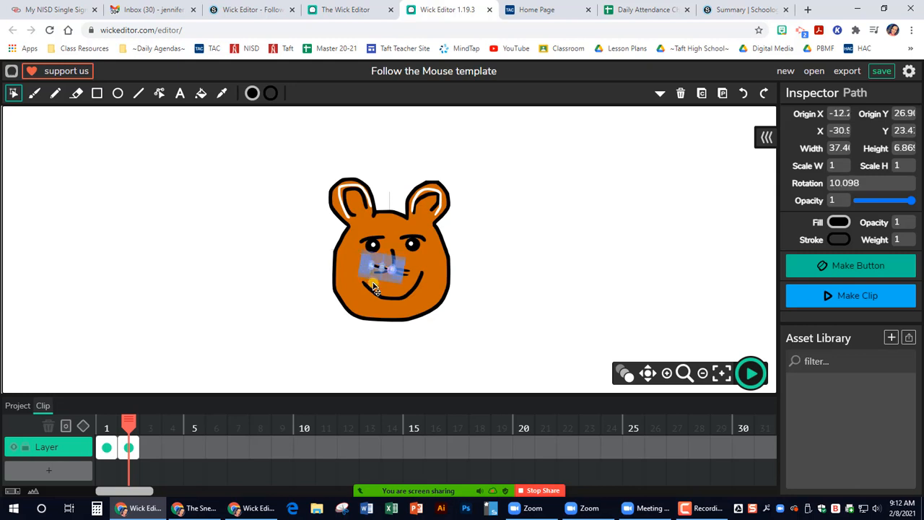
{"action": "left_click", "coordinate": [468, 291]}
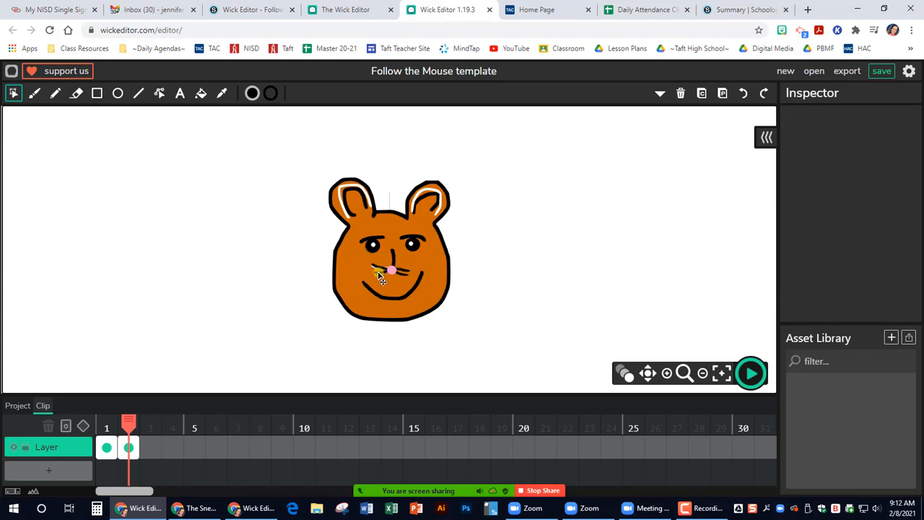
{"action": "left_click", "coordinate": [381, 278]}
{"action": "left_click_drag", "start_coordinate": [365, 272], "coordinate": [365, 263]}
{"action": "left_click", "coordinate": [574, 288]}
- Adjust the angle of the whiskers right of the nose on frame 2
{"action": "left_click", "coordinate": [418, 271]}
{"action": "left_click", "coordinate": [522, 268]}
{"action": "left_click", "coordinate": [404, 282]}
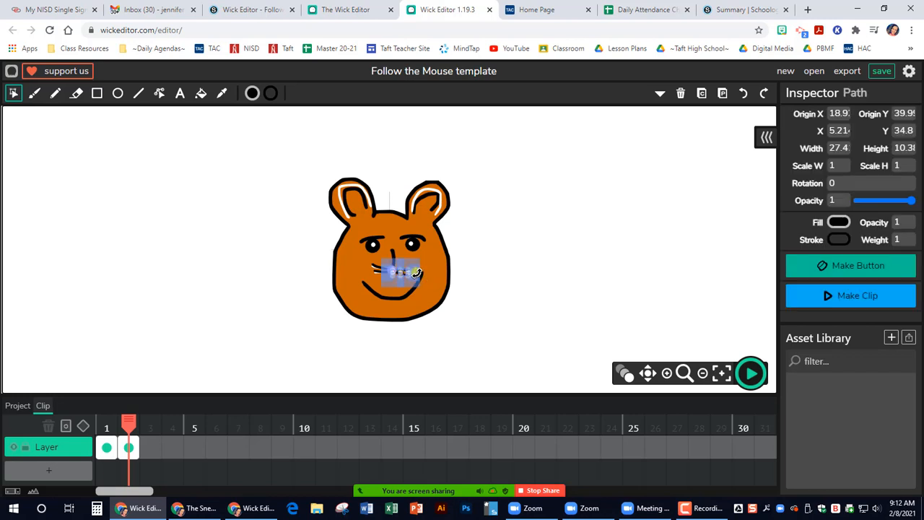
{"action": "left_click", "coordinate": [550, 272]}
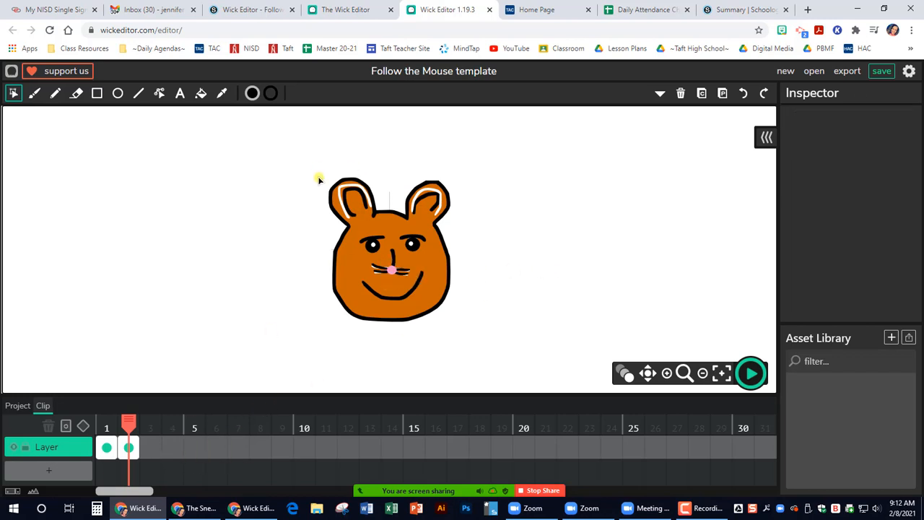
- Add frame 3 to the clip and paste the copied mouse face paths into it
{"action": "left_click", "coordinate": [151, 450]}
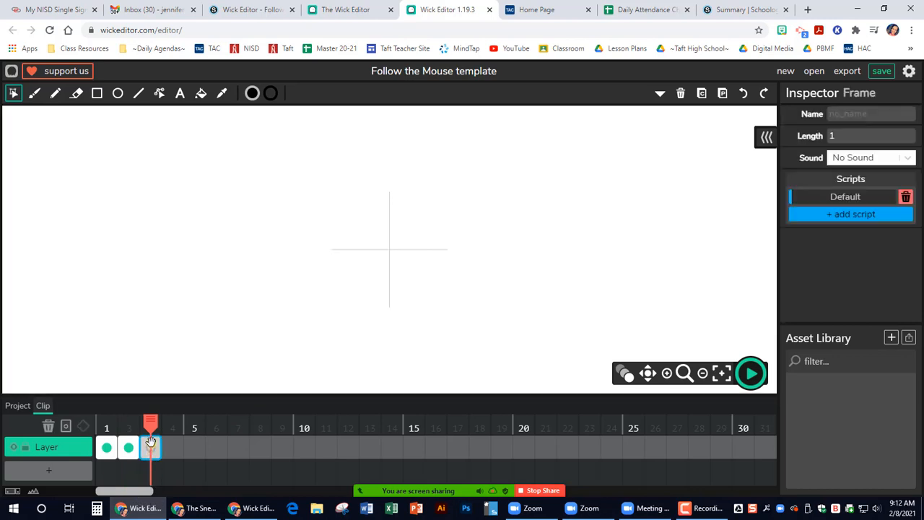
{"action": "key", "text": "ctrl+v"}
{"action": "left_click", "coordinate": [618, 313]}
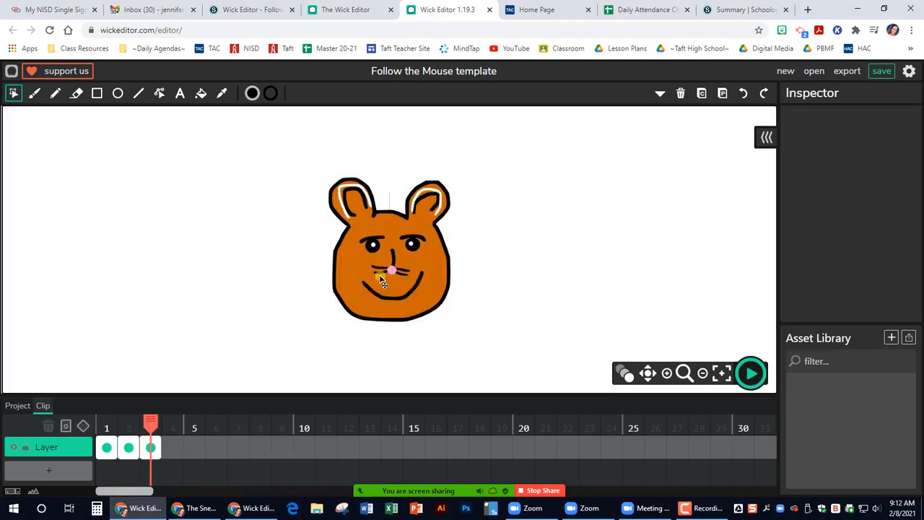
- Rotate the two whiskers left of the nose on frame 3 to a slightly different angle
{"action": "left_click", "coordinate": [381, 279]}
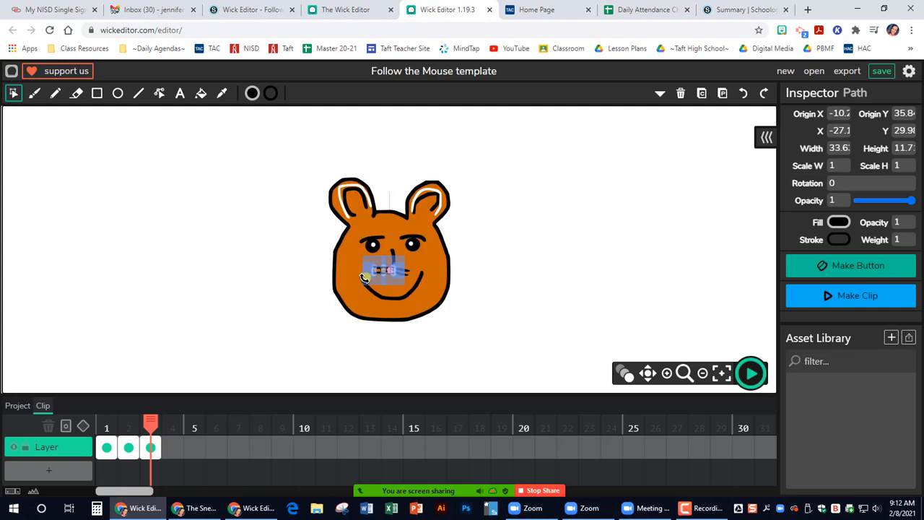
{"action": "left_click_drag", "start_coordinate": [366, 281], "coordinate": [332, 280]}
{"action": "left_click", "coordinate": [307, 281]}
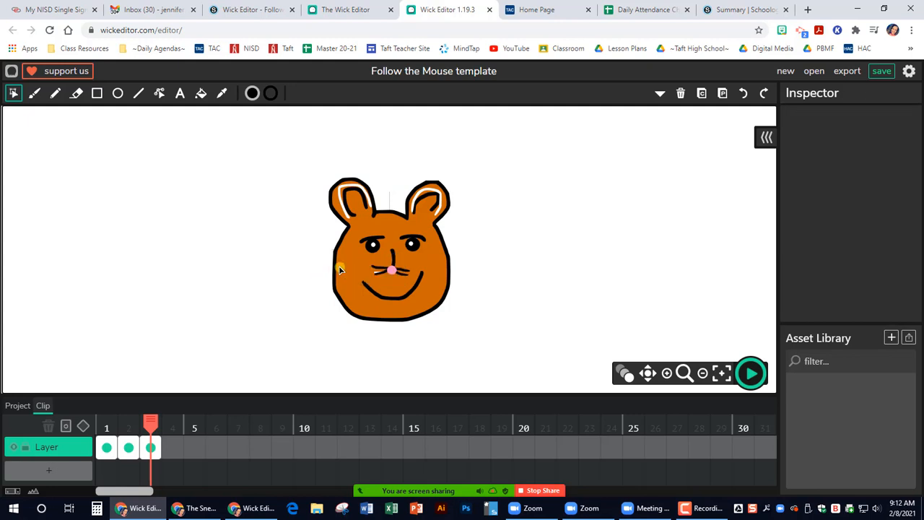
{"action": "left_click", "coordinate": [375, 268]}
{"action": "left_click_drag", "start_coordinate": [359, 265], "coordinate": [358, 272]}
{"action": "left_click", "coordinate": [564, 273]}
- Rotate the two whiskers right of the nose on frame 3 slightly downward
{"action": "left_click", "coordinate": [404, 268]}
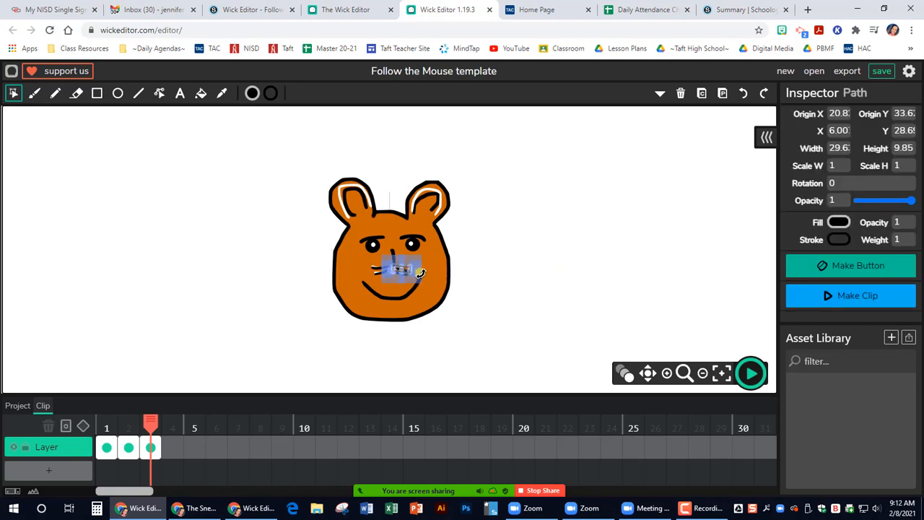
{"action": "left_click_drag", "start_coordinate": [420, 273], "coordinate": [470, 275]}
{"action": "left_click", "coordinate": [470, 274]}
{"action": "left_click", "coordinate": [417, 277]}
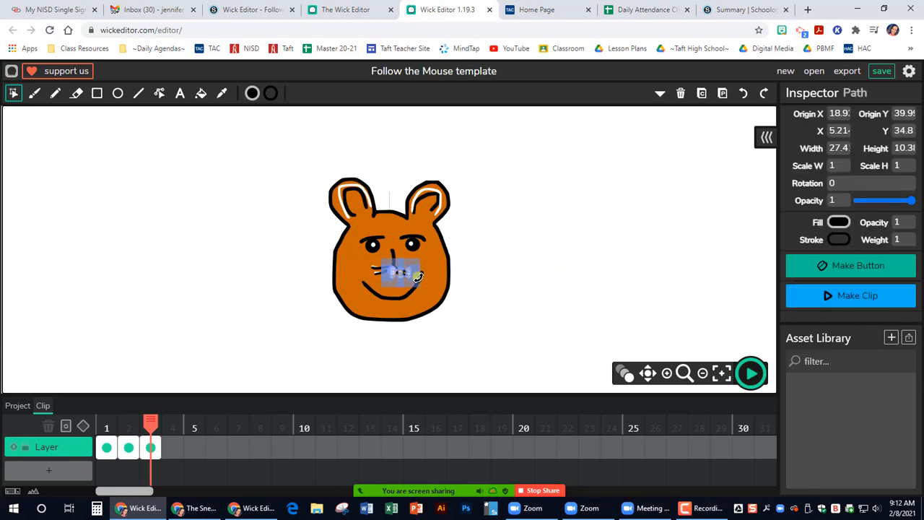
{"action": "left_click", "coordinate": [487, 283]}
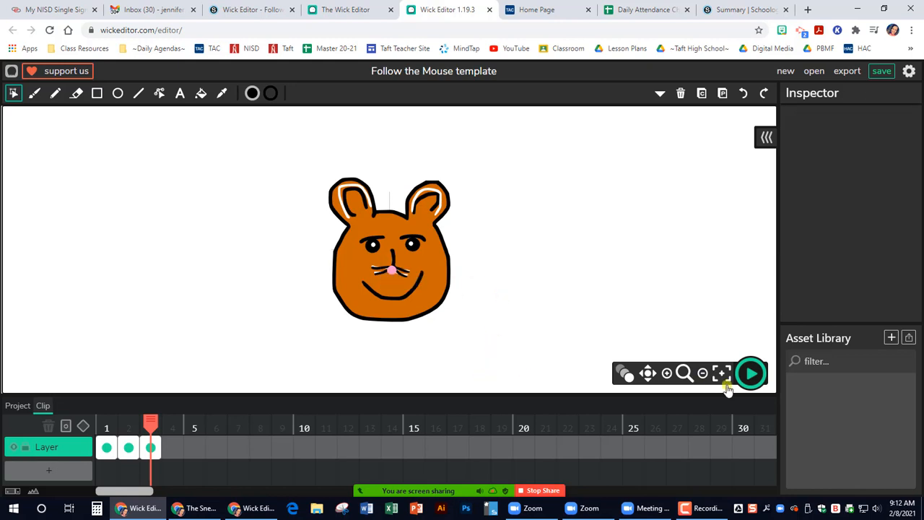
- Preview the three-frame whisker animation inside the clip, stop playback and return to frame 1
{"action": "left_click", "coordinate": [751, 372]}
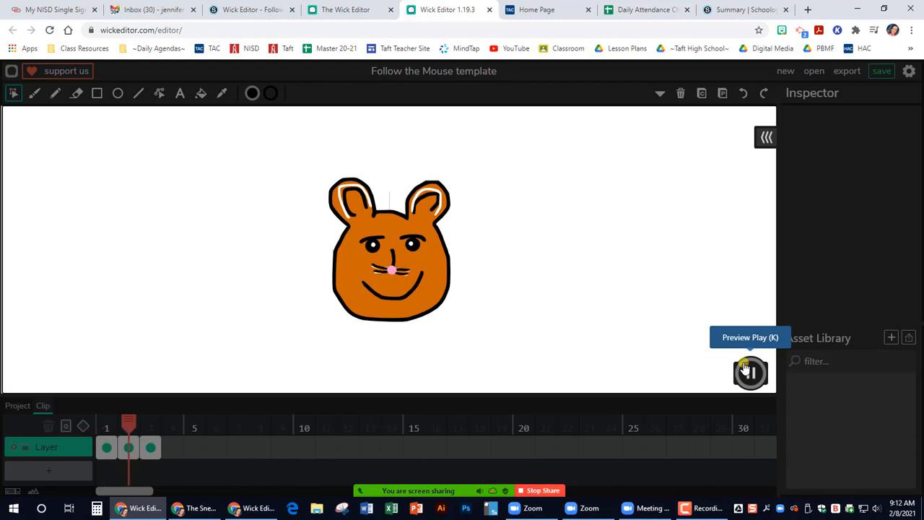
{"action": "left_click", "coordinate": [749, 371]}
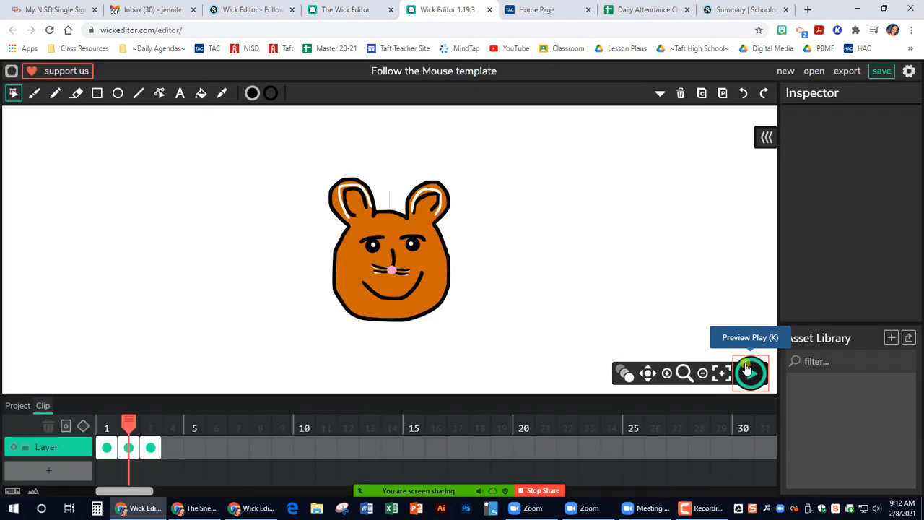
{"action": "left_click", "coordinate": [107, 447]}
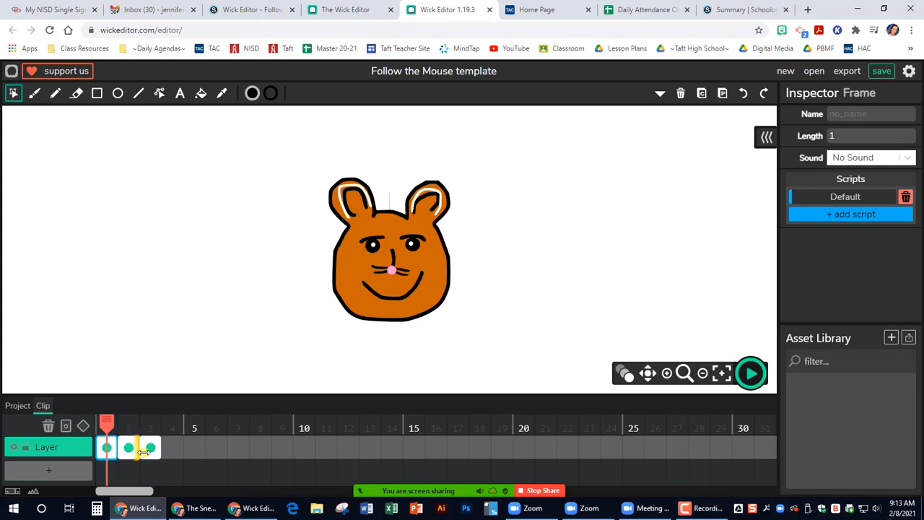
- Look up the Extend And Push Frames shortcut among the Timeline shortcuts in the settings, and close the settings without changes
{"action": "left_click", "coordinate": [908, 71]}
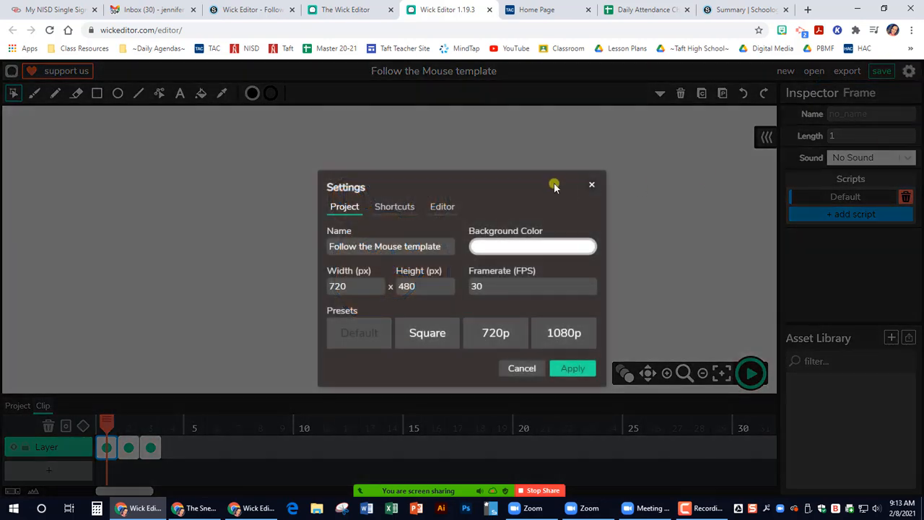
{"action": "left_click", "coordinate": [397, 206]}
{"action": "scroll", "coordinate": [402, 309], "scroll_direction": "down", "scroll_amount": 1}
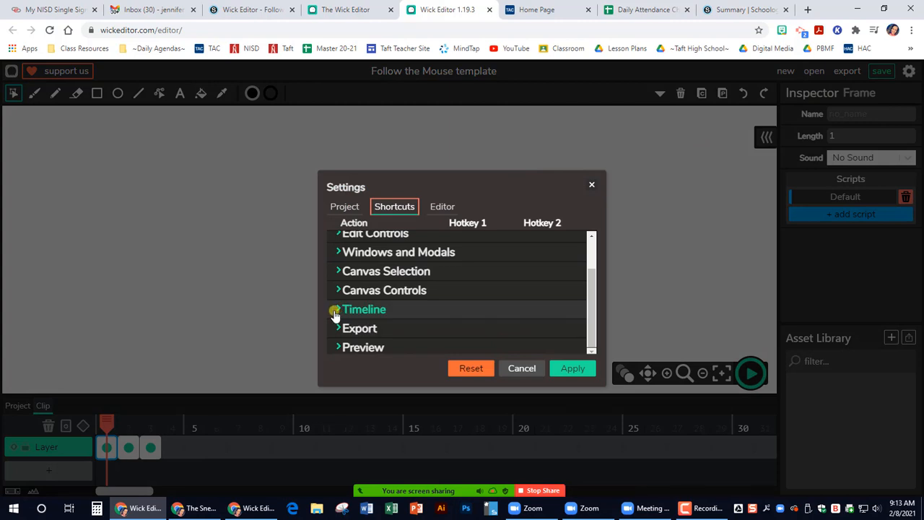
{"action": "left_click", "coordinate": [337, 310]}
{"action": "scroll", "coordinate": [398, 305], "scroll_direction": "down", "scroll_amount": 2}
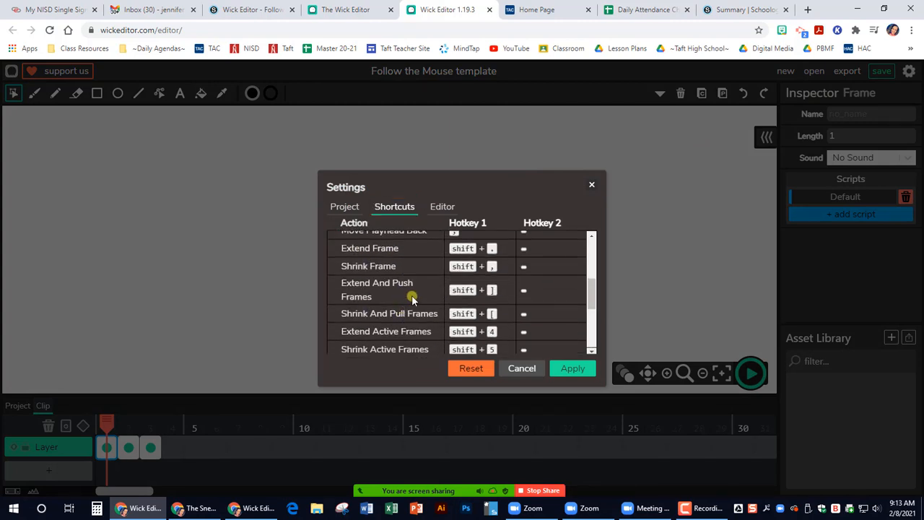
{"action": "scroll", "coordinate": [437, 289], "scroll_direction": "down", "scroll_amount": 1}
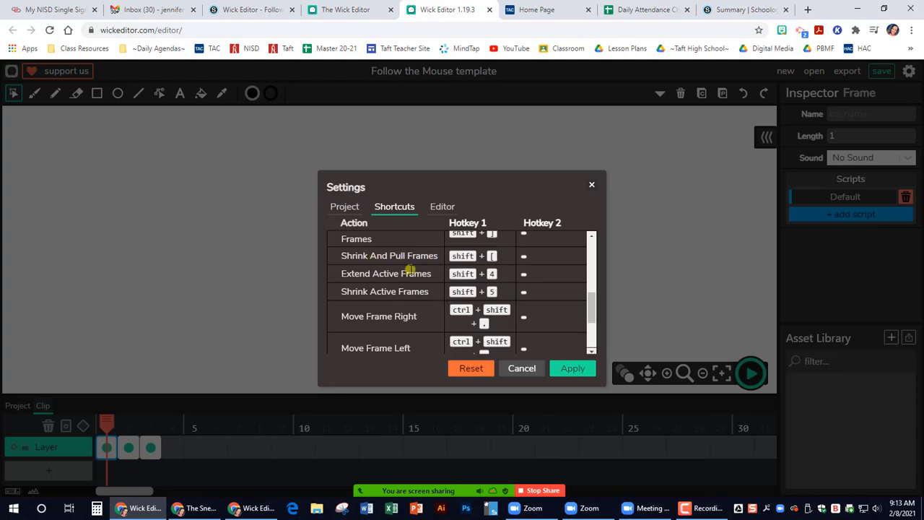
{"action": "scroll", "coordinate": [417, 260], "scroll_direction": "up", "scroll_amount": 1}
{"action": "left_click", "coordinate": [375, 293]}
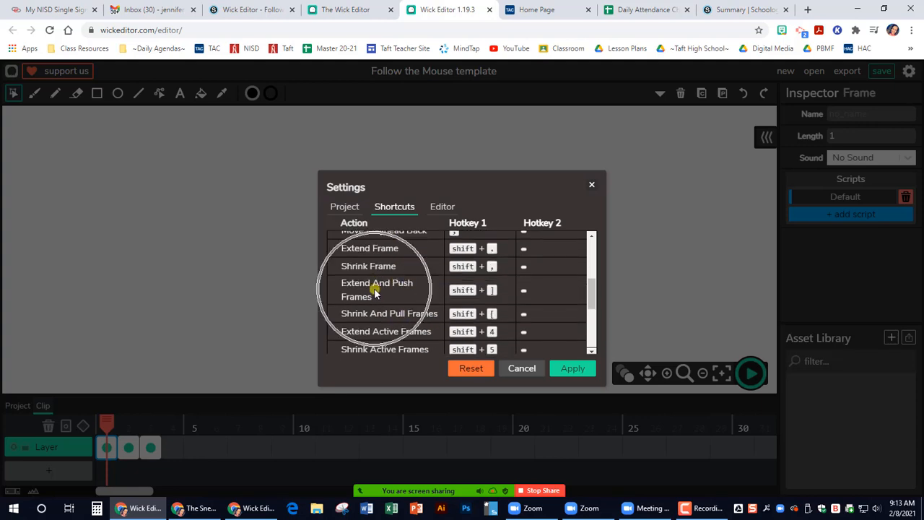
{"action": "left_click_drag", "start_coordinate": [341, 286], "coordinate": [379, 296]}
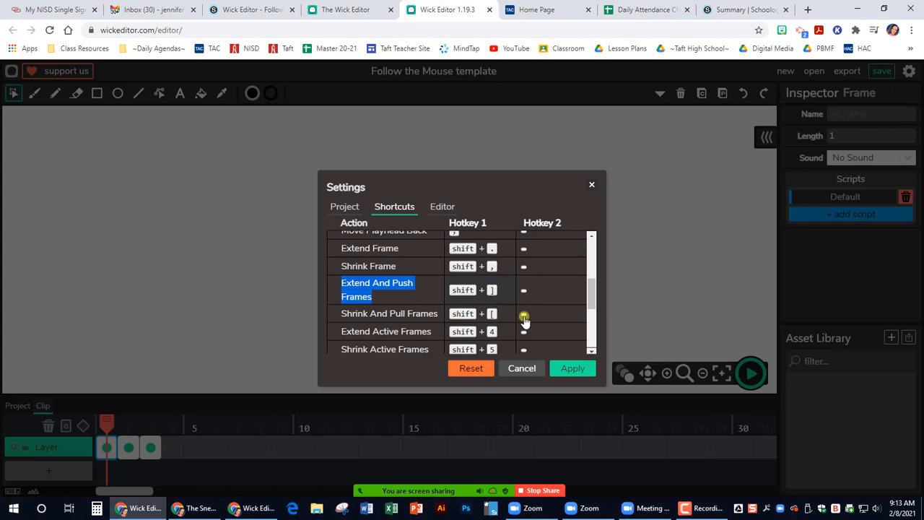
{"action": "left_click", "coordinate": [523, 369]}
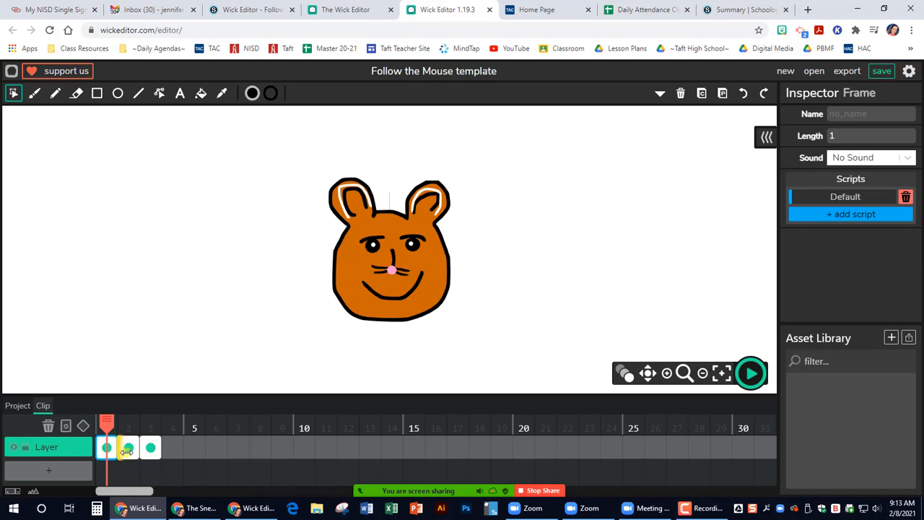
- Extend the clip's first frame to a length of 3, pushing the following frames along the timeline
{"action": "key", "text": "period"}
{"action": "key", "text": "period"}
{"action": "left_click", "coordinate": [107, 448]}
{"action": "key", "text": "shift+period"}
{"action": "key", "text": "shift+period"}
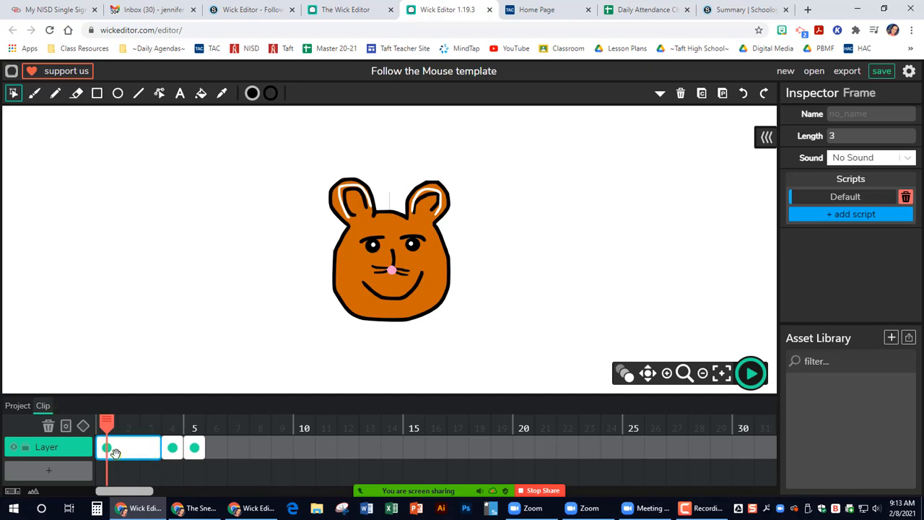
{"action": "left_click", "coordinate": [133, 445]}
{"action": "left_click", "coordinate": [149, 444]}
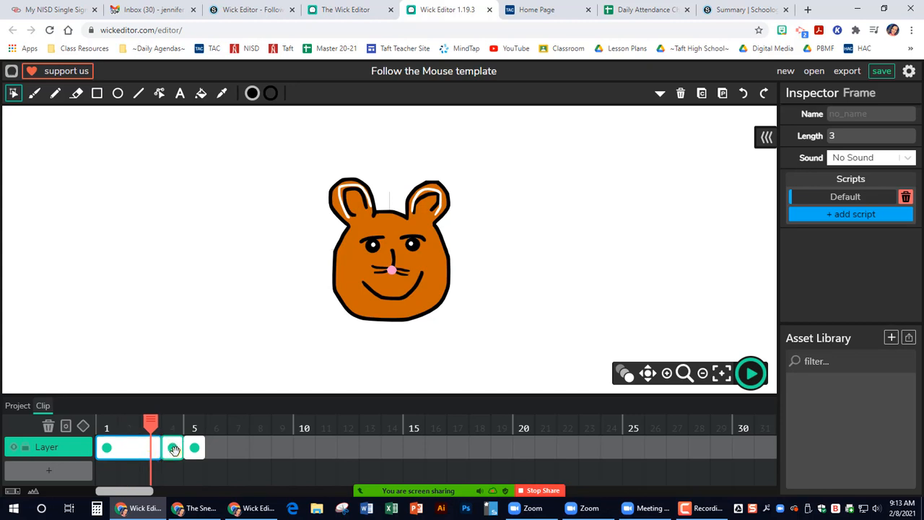
{"action": "left_click", "coordinate": [173, 448]}
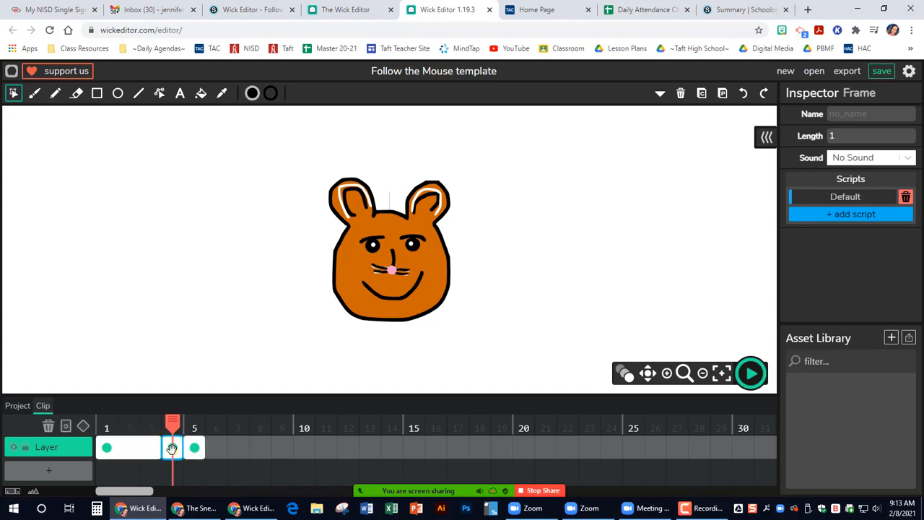
{"action": "left_click", "coordinate": [105, 445]}
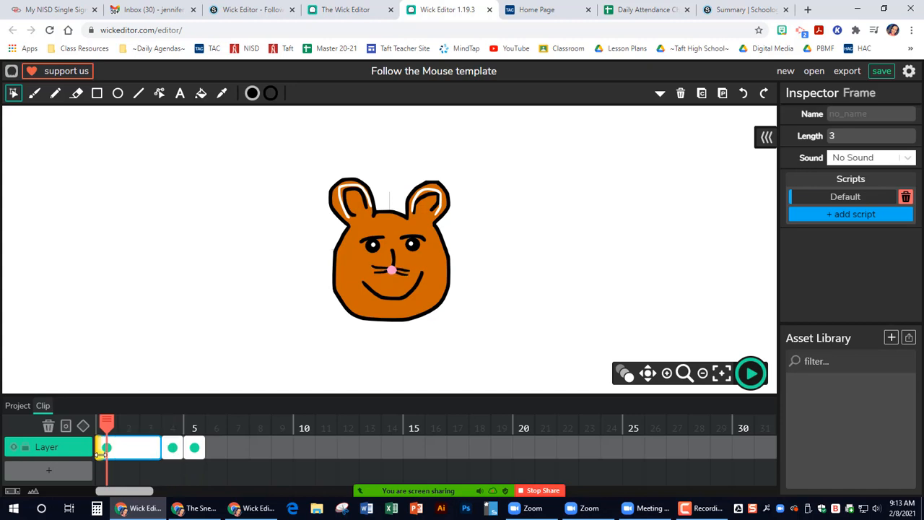
- Extend the clip's second and third frames to a length of 3 each, pushing any following frames along
{"action": "left_click", "coordinate": [172, 449]}
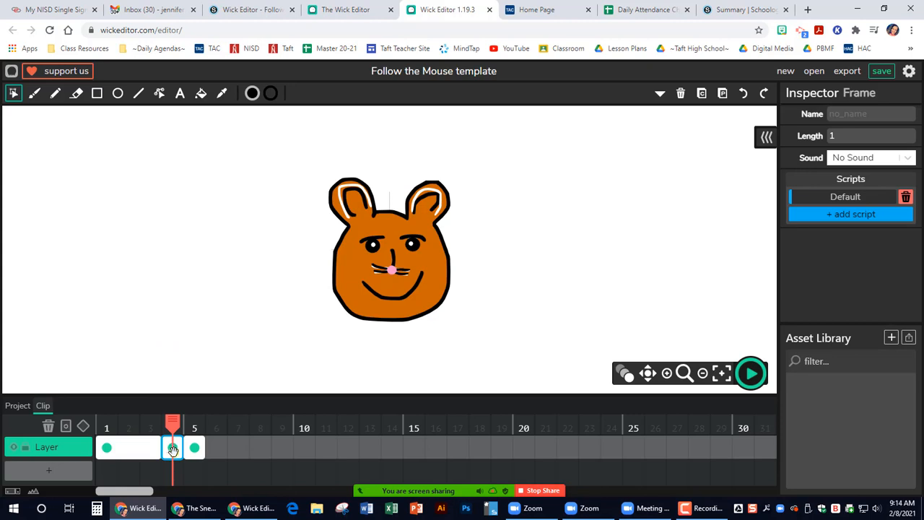
{"action": "key", "text": "]"}
{"action": "key", "text": "]"}
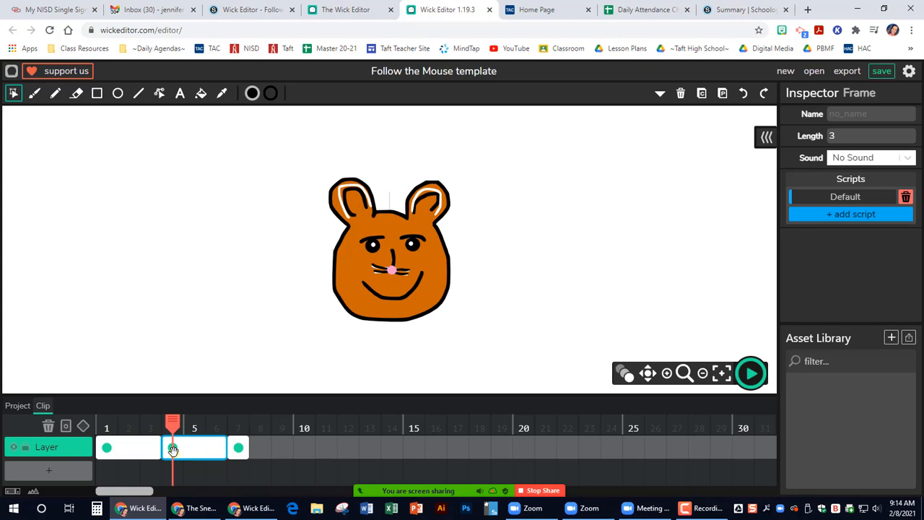
{"action": "left_click", "coordinate": [239, 448]}
{"action": "key", "text": "]"}
{"action": "key", "text": "]"}
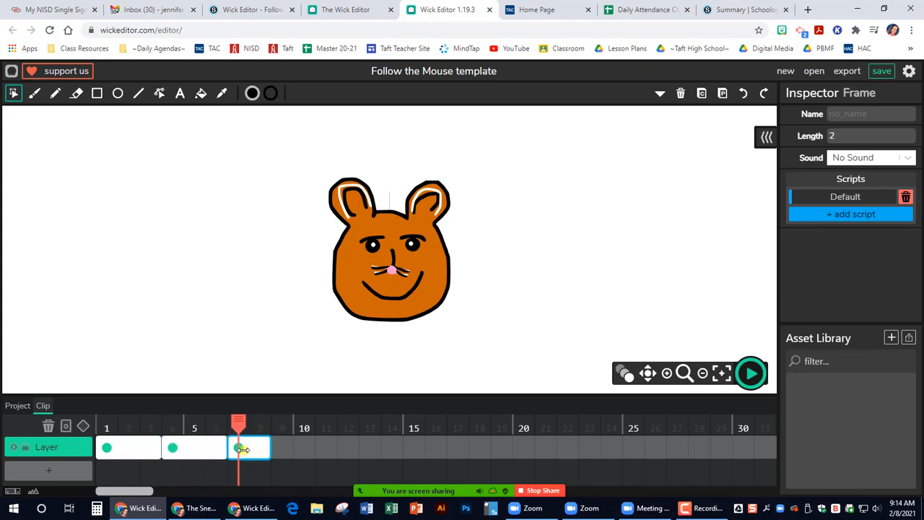
- Preview the slowed whisker animation inside the clip and again from the main project timeline with the face following the pointer
{"action": "left_click", "coordinate": [750, 373]}
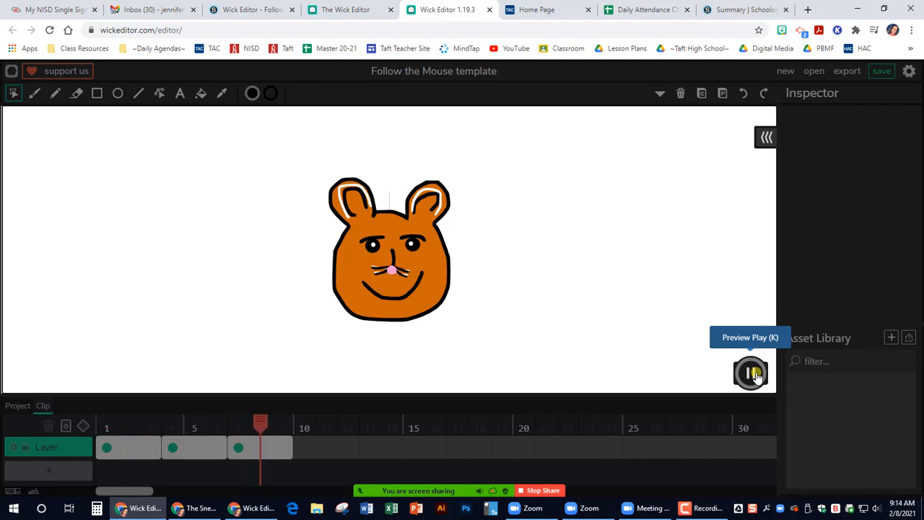
{"action": "left_click", "coordinate": [751, 373]}
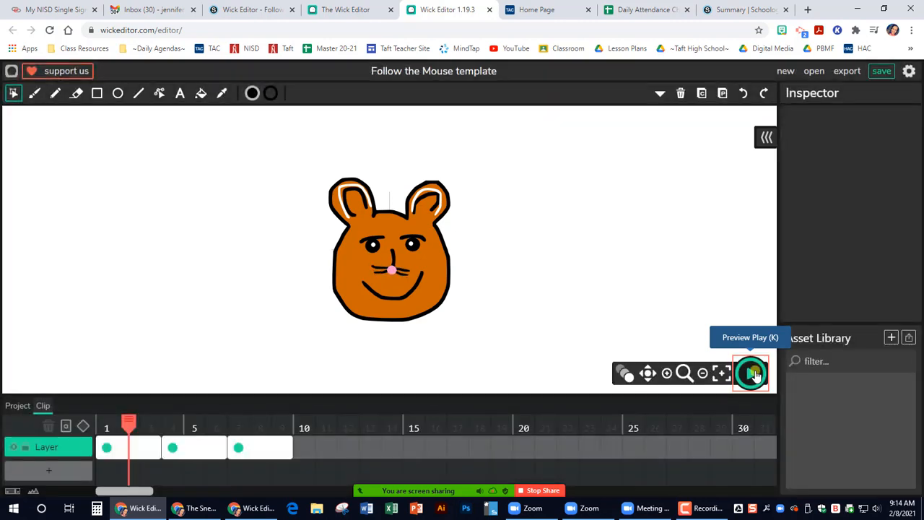
{"action": "left_click", "coordinate": [20, 407]}
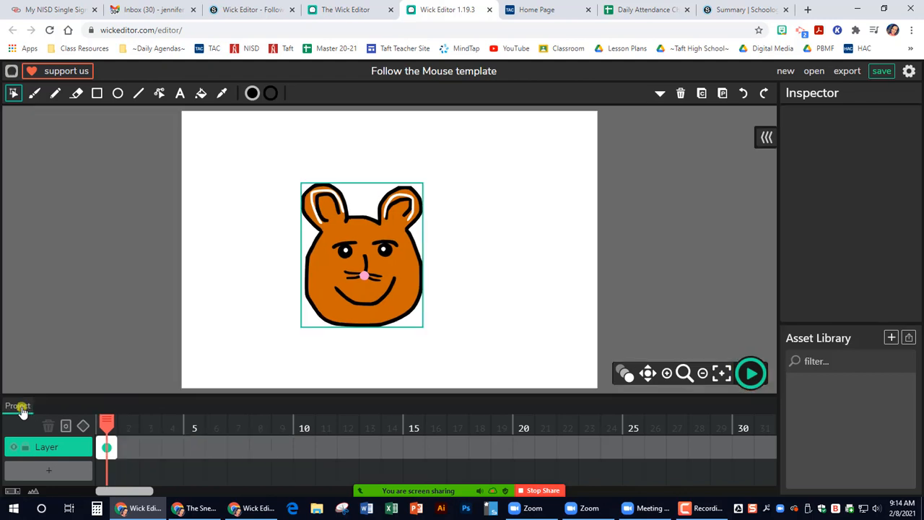
{"action": "left_click", "coordinate": [752, 373]}
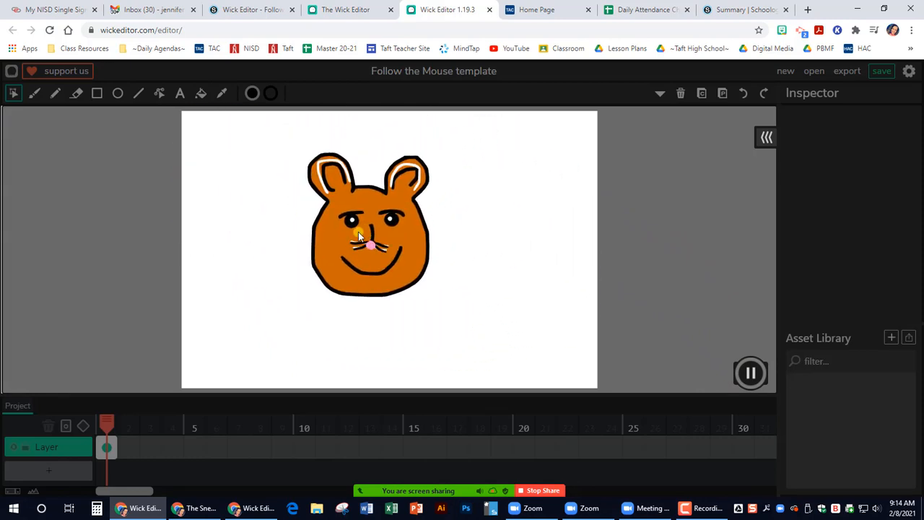
{"action": "left_click", "coordinate": [750, 373]}
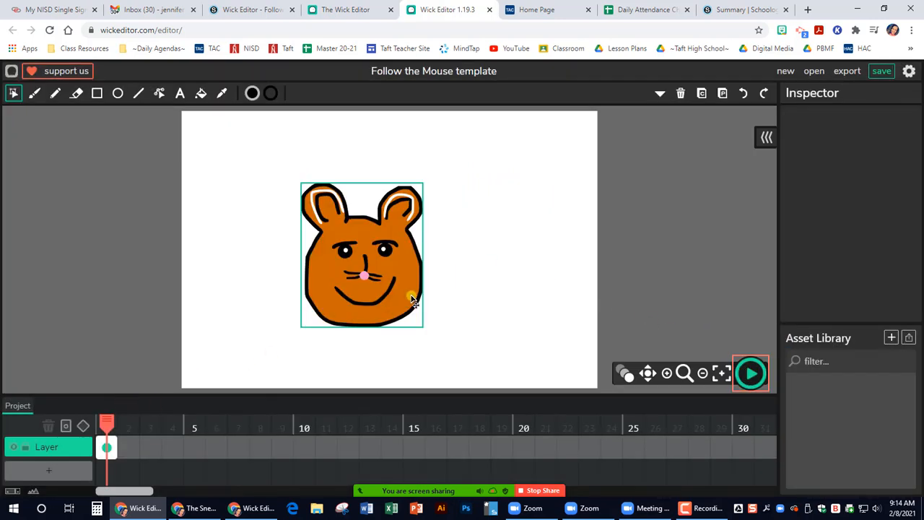
- Reopen the mouse clip's own timeline for editing
{"action": "double_click", "coordinate": [404, 276]}
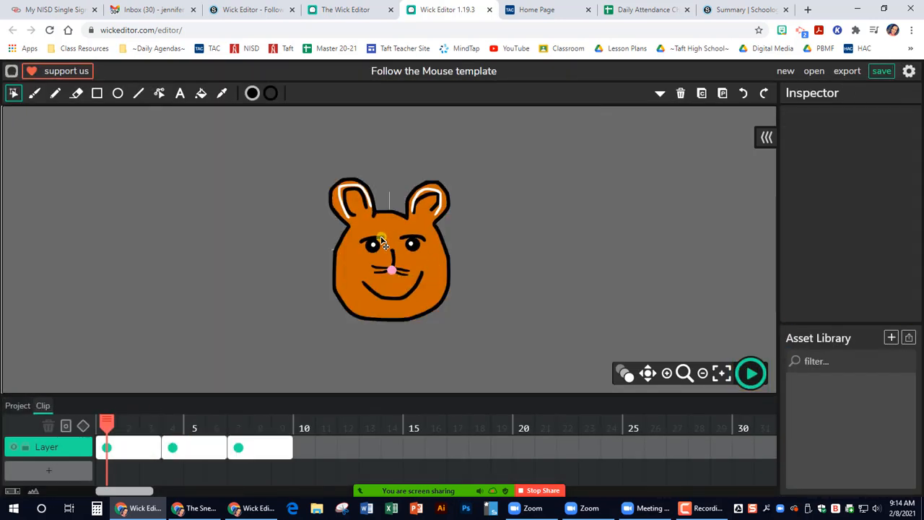
- Add a second layer to the mouse clip's timeline and preview the project from the main project timeline
{"action": "left_click", "coordinate": [46, 473]}
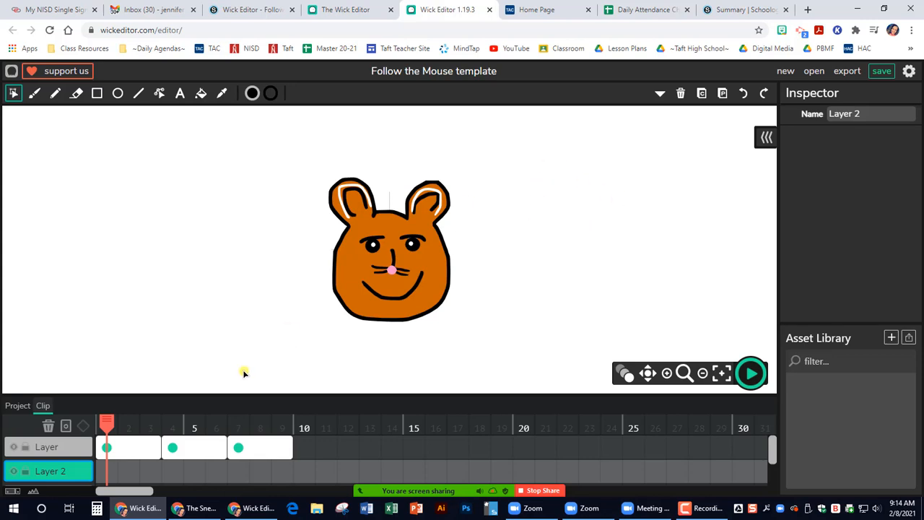
{"action": "left_click", "coordinate": [16, 406]}
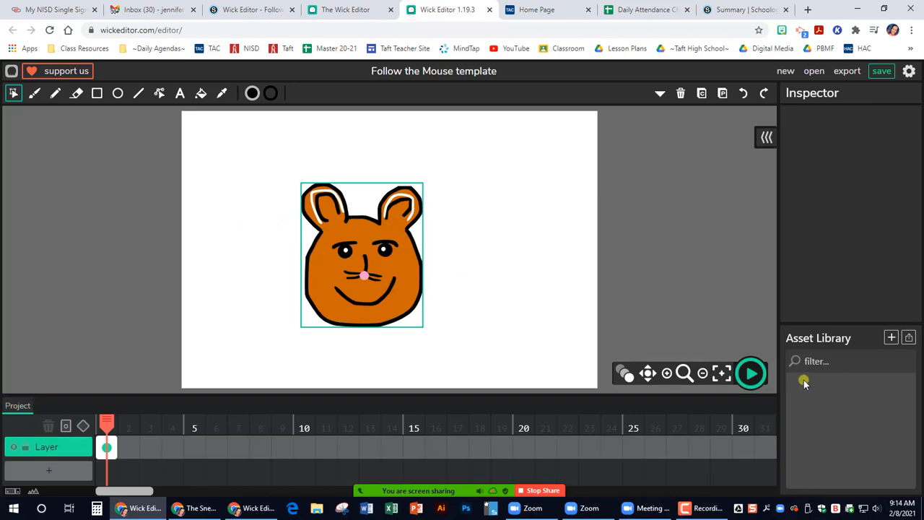
{"action": "left_click", "coordinate": [750, 373]}
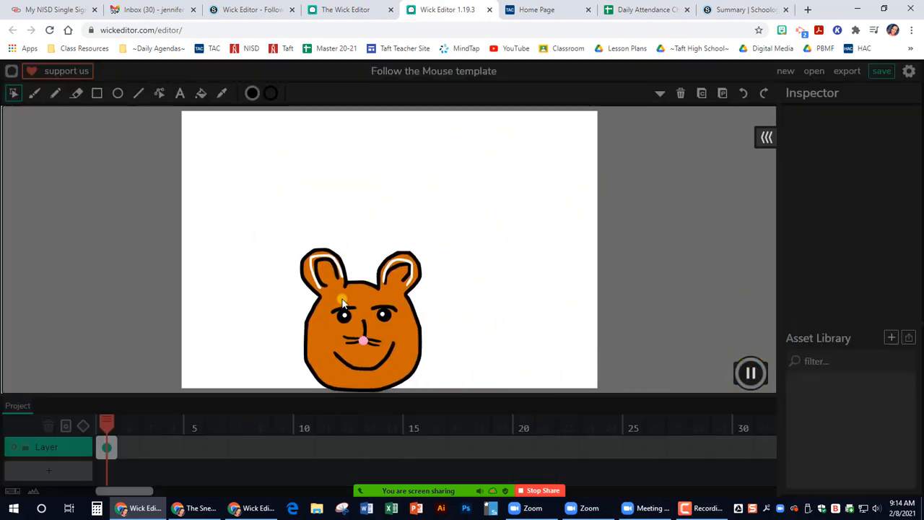
{"action": "left_click", "coordinate": [750, 373]}
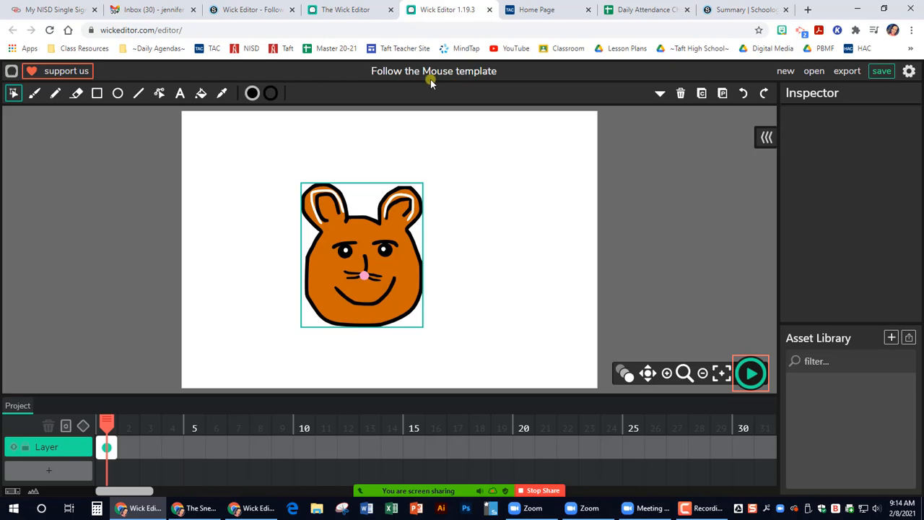
- Rename the project "Follow the Mouse finished 1st" and save it as a .wick file
{"action": "left_click", "coordinate": [908, 71]}
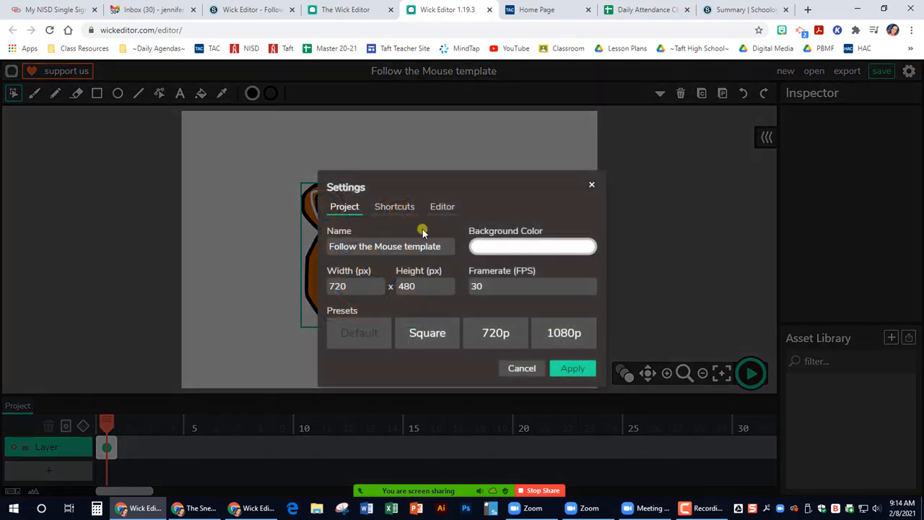
{"action": "double_click", "coordinate": [425, 247]}
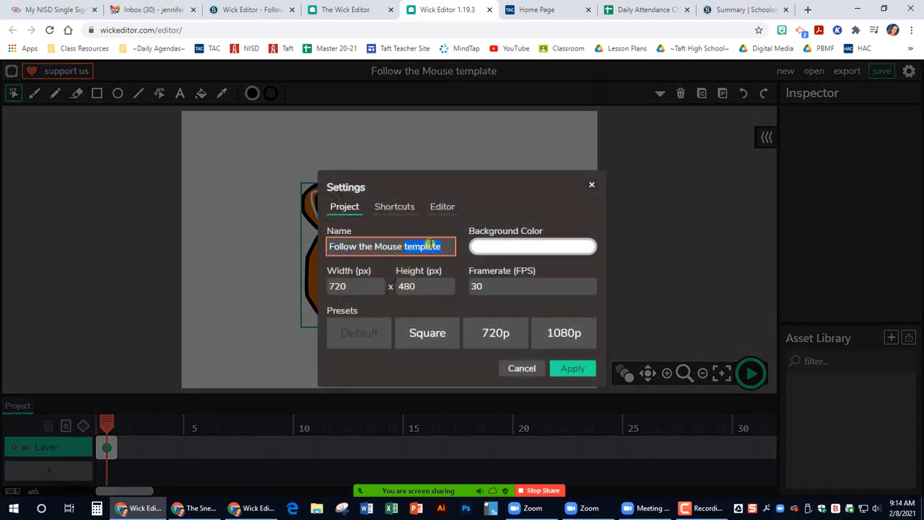
{"action": "type", "text": "finished 1s"}
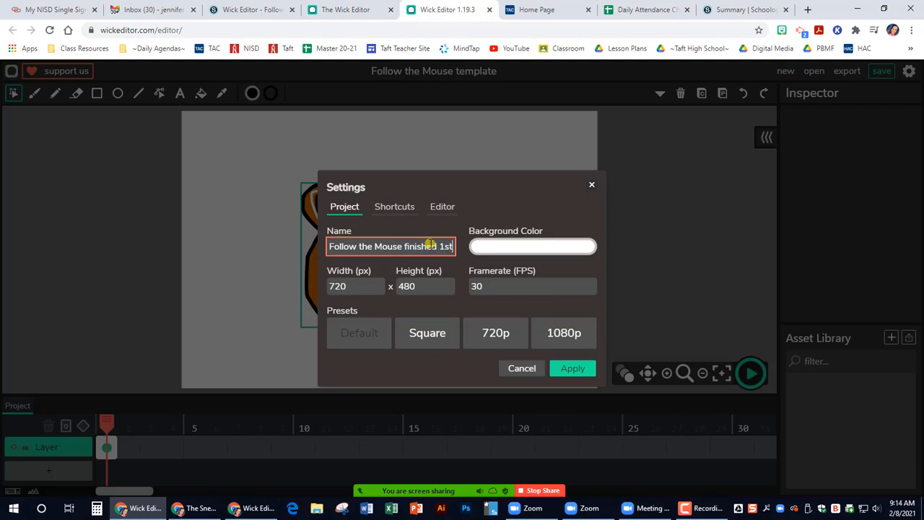
{"action": "left_click", "coordinate": [572, 369]}
{"action": "left_click", "coordinate": [881, 71]}
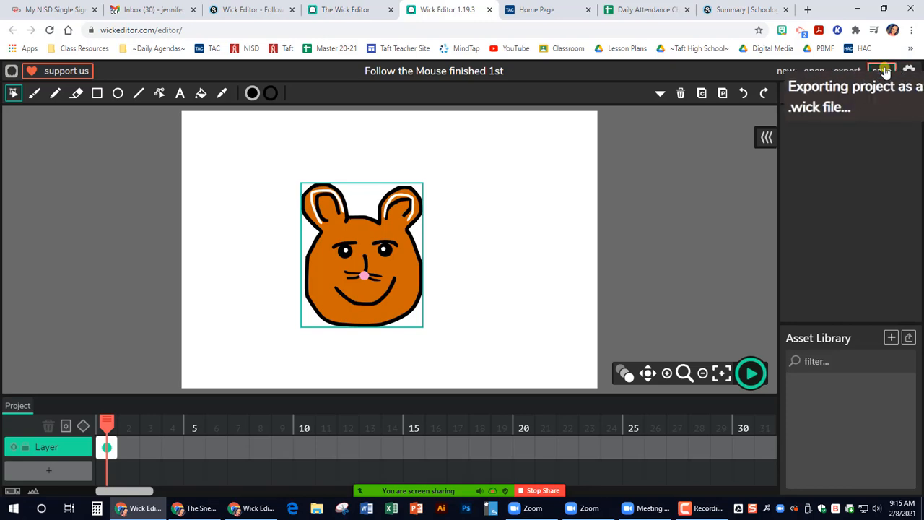
{"action": "left_click", "coordinate": [902, 86]}
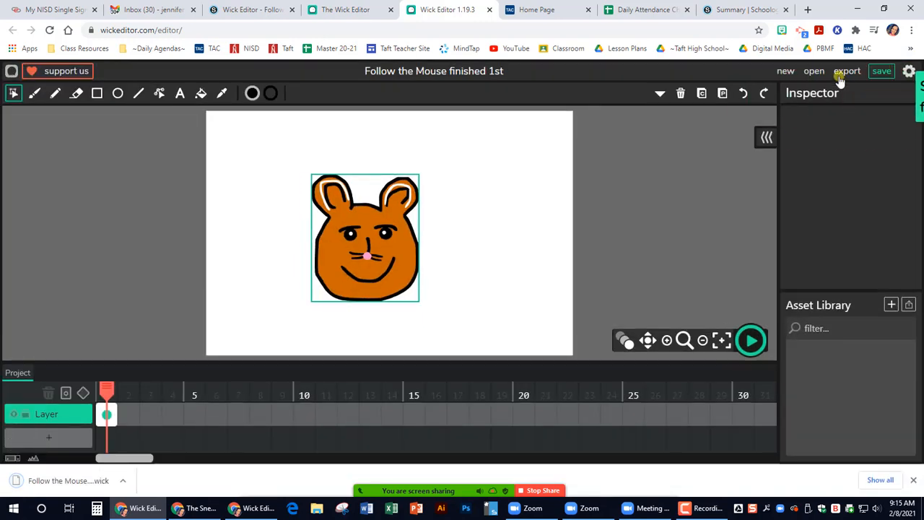
- Export the project as an interactive HTML file
{"action": "left_click", "coordinate": [847, 72]}
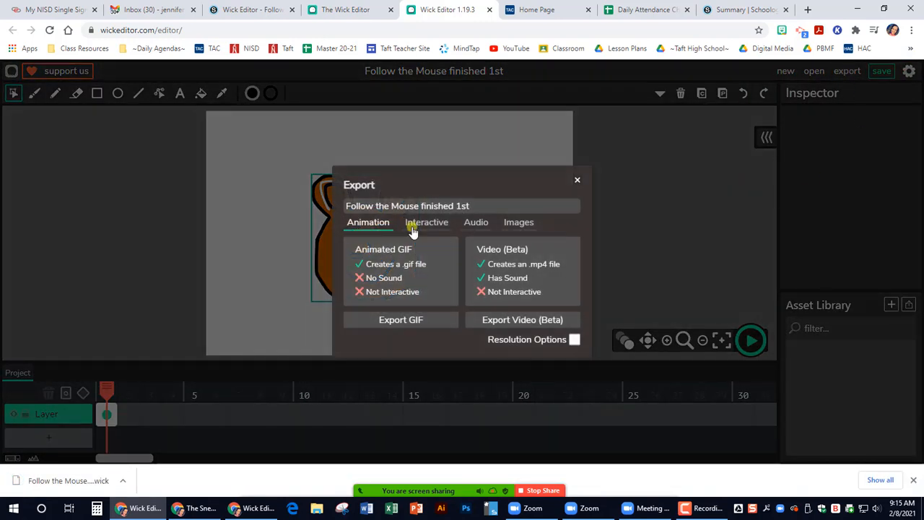
{"action": "left_click", "coordinate": [417, 227]}
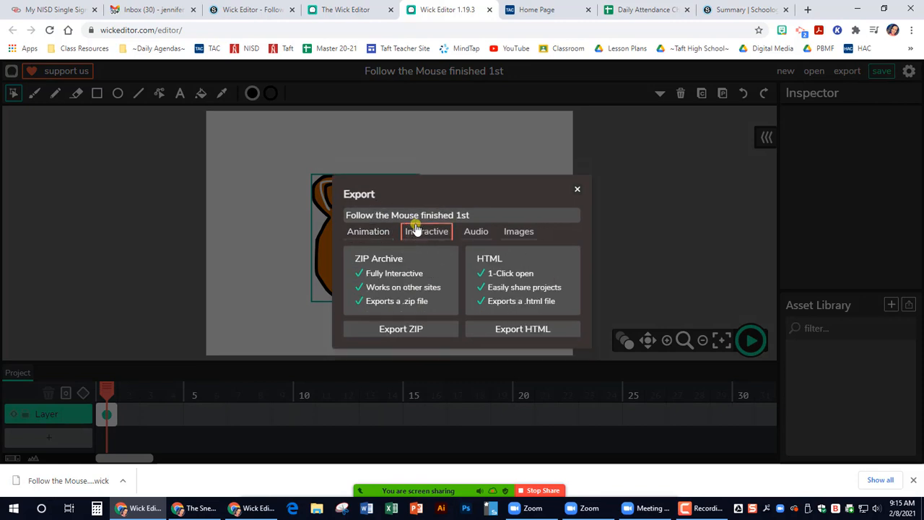
{"action": "left_click", "coordinate": [529, 329]}
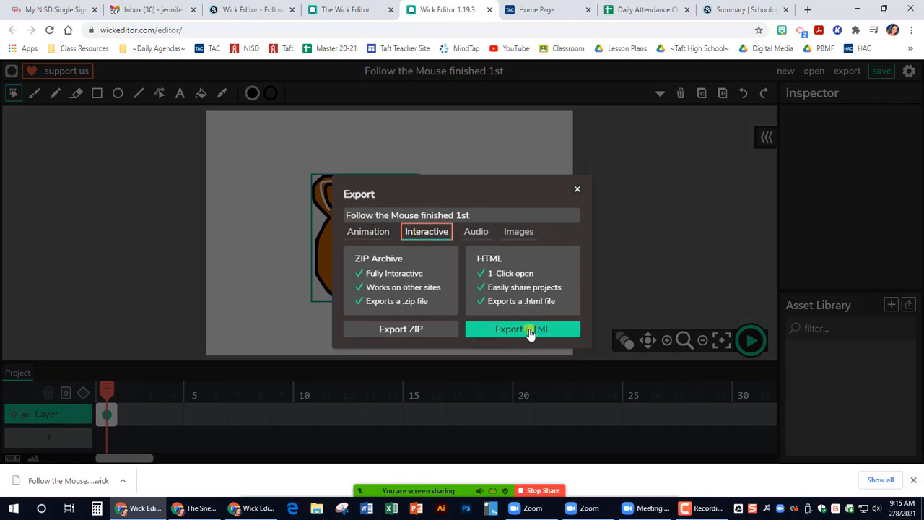
{"action": "left_click", "coordinate": [529, 329]}
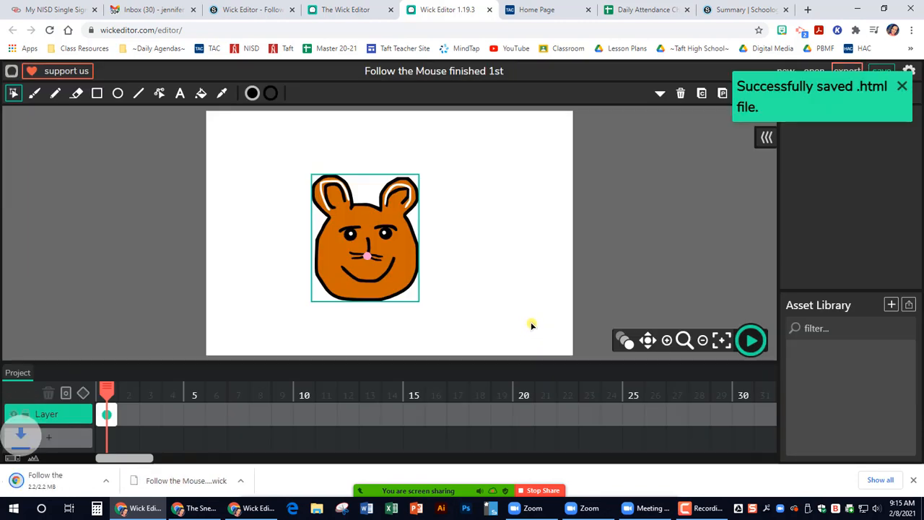
{"action": "left_click", "coordinate": [37, 483]}
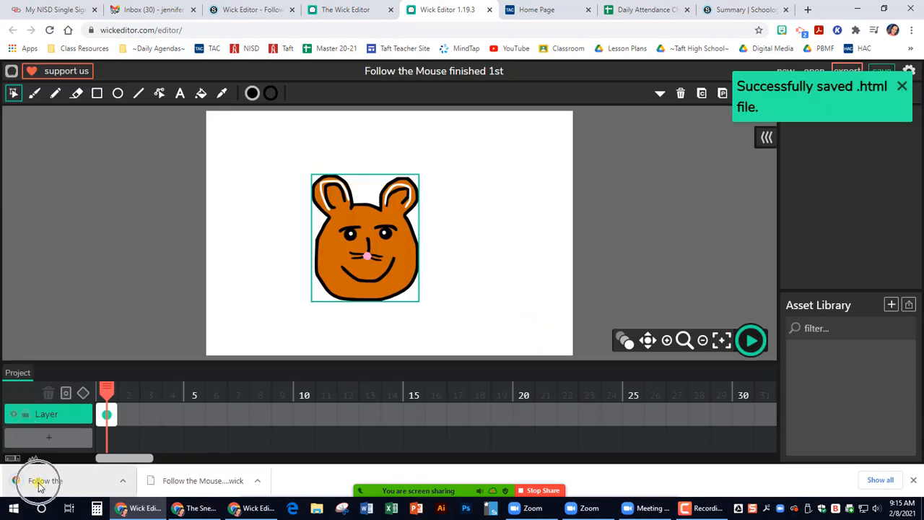
- Switch to the Schoology assignment, open its "Padlet: Follow the Mouse" resource and allow notifications from the Padlet site
{"action": "left_click", "coordinate": [233, 14]}
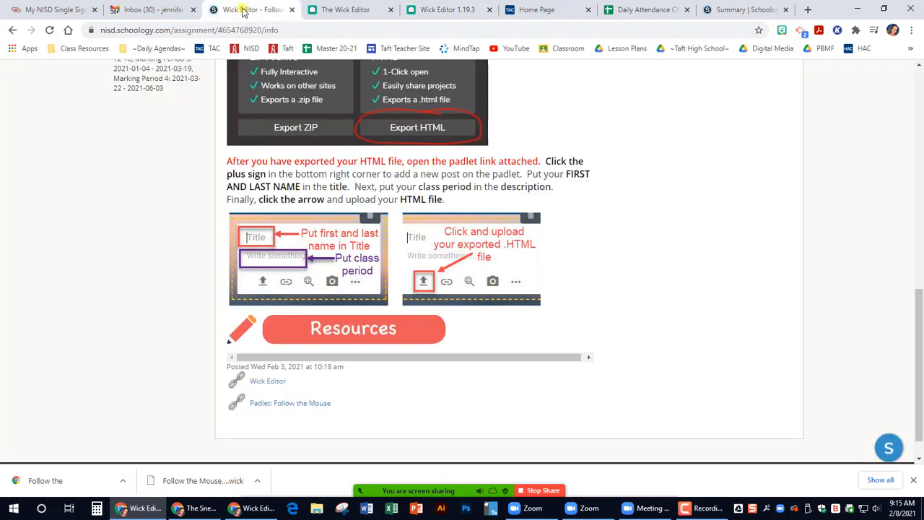
{"action": "left_click", "coordinate": [287, 406]}
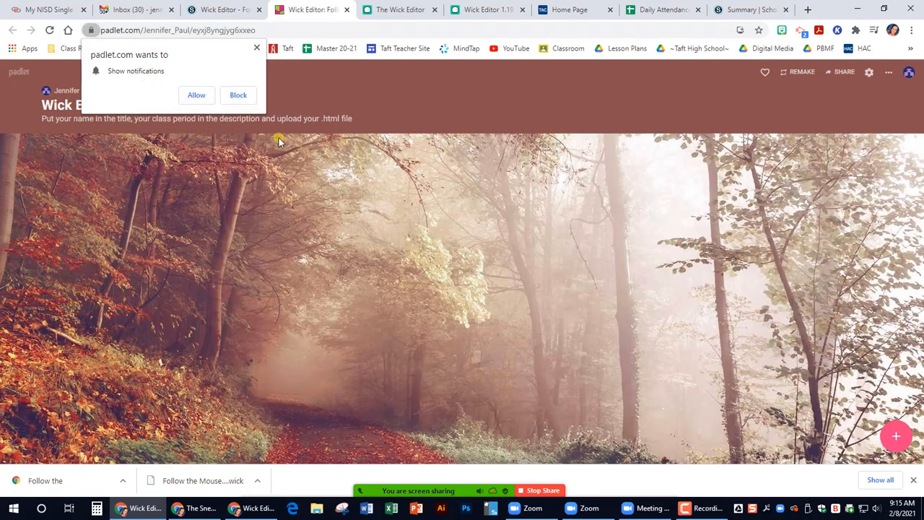
{"action": "left_click", "coordinate": [194, 93]}
{"action": "left_click", "coordinate": [190, 95]}
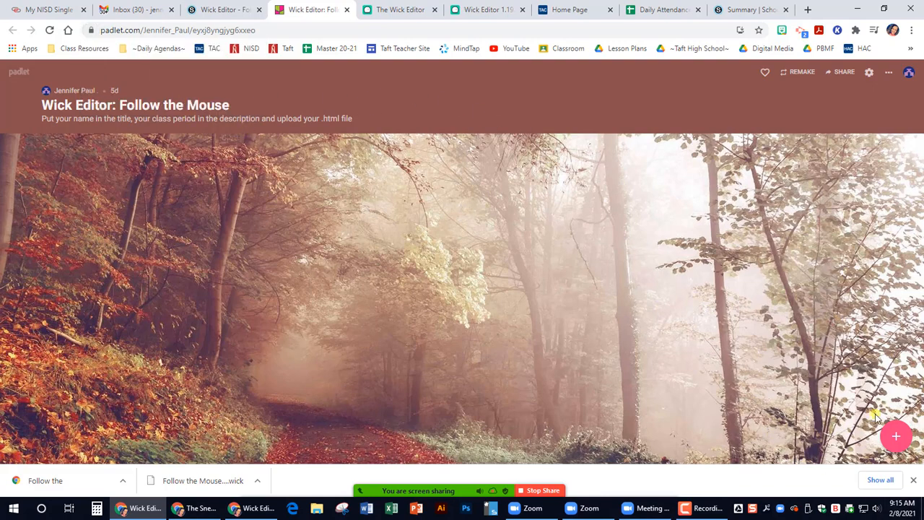
- Add a new post to the padlet with the author's name as title and "1st period" as description
{"action": "left_click", "coordinate": [895, 438]}
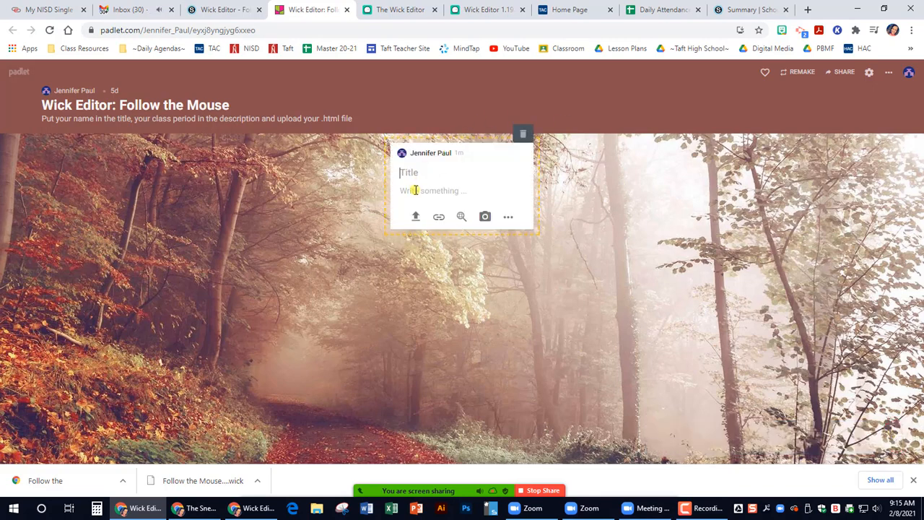
{"action": "type", "text": "Ms. Paul"}
{"action": "left_click", "coordinate": [436, 189]}
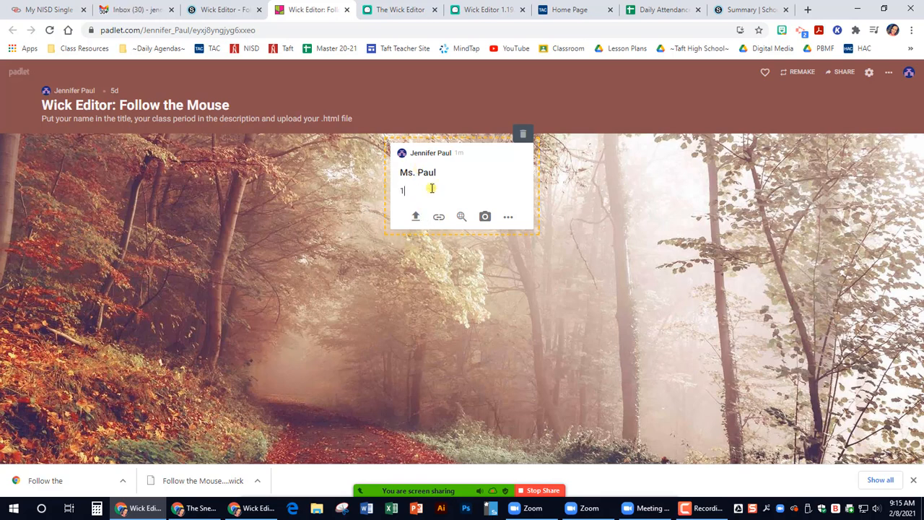
{"action": "type", "text": "1st period"}
- Attach "Follow the Mouse finished 1st2-8-2021_9-15-12.html" from Downloads to the post and test the uploaded animation in the browser
{"action": "left_click", "coordinate": [415, 218]}
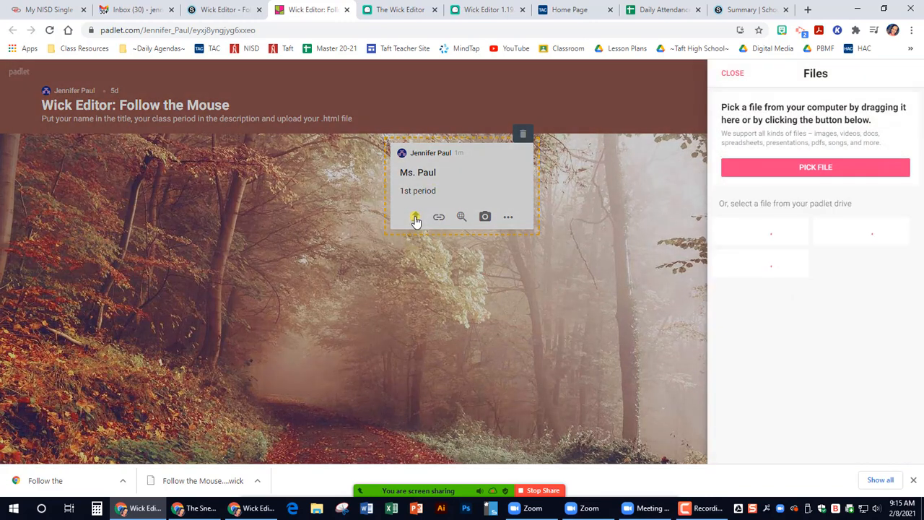
{"action": "left_click", "coordinate": [829, 168]}
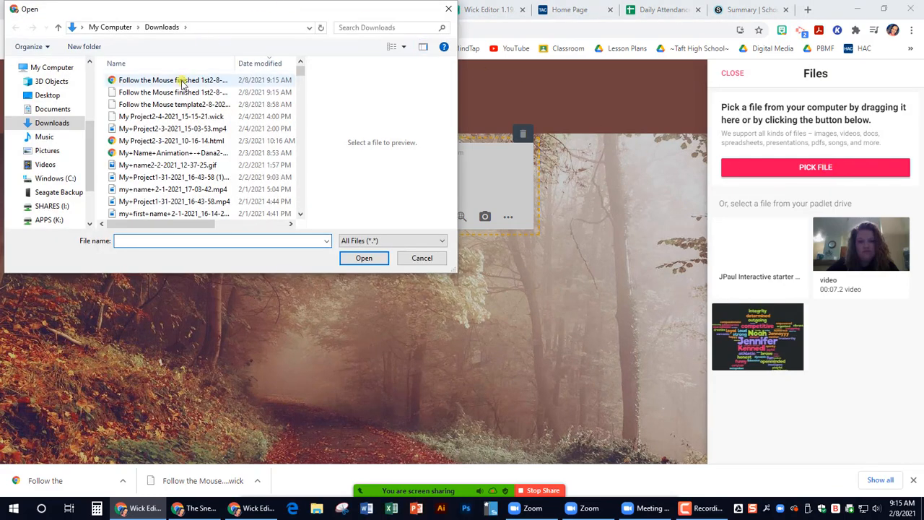
{"action": "double_click", "coordinate": [236, 64]}
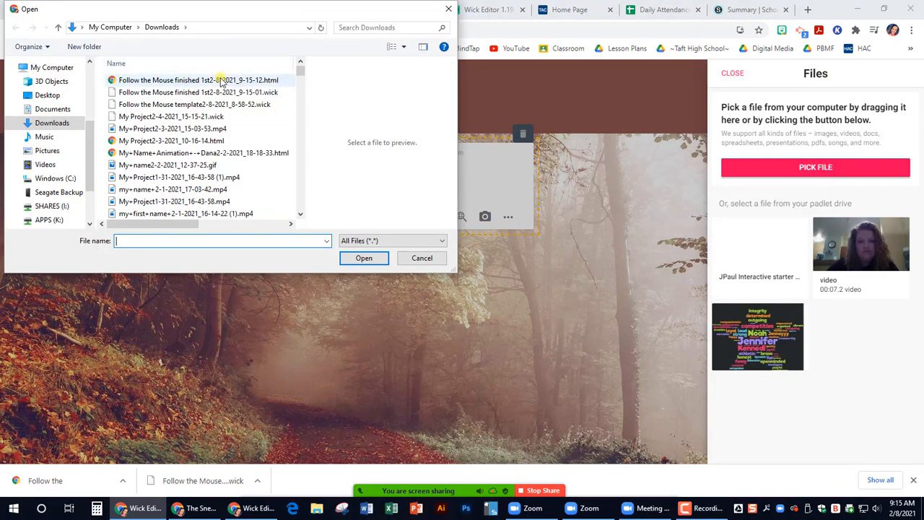
{"action": "left_click", "coordinate": [220, 80]}
{"action": "left_click", "coordinate": [372, 258]}
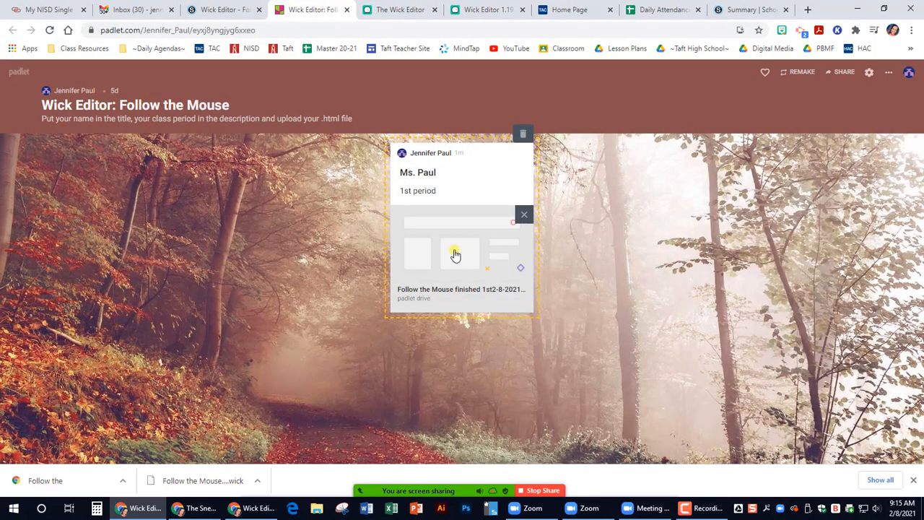
{"action": "left_click", "coordinate": [452, 257]}
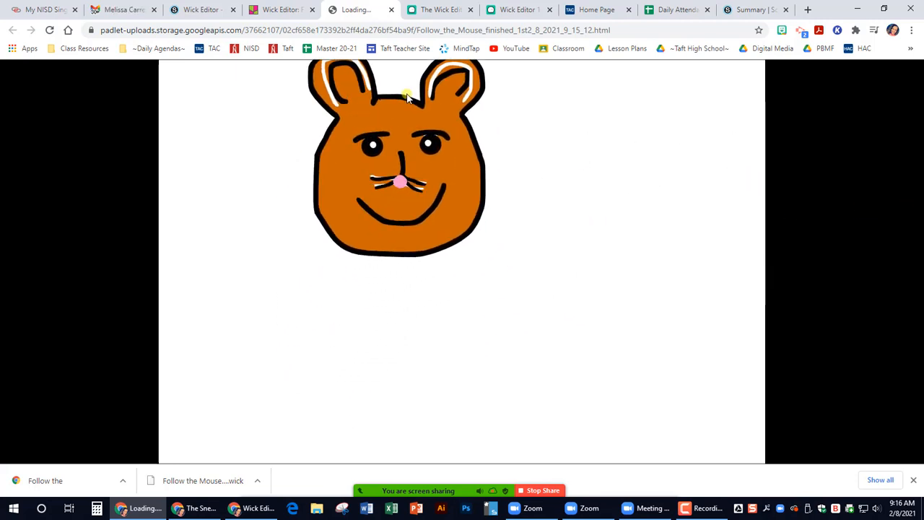
{"action": "left_click", "coordinate": [391, 11]}
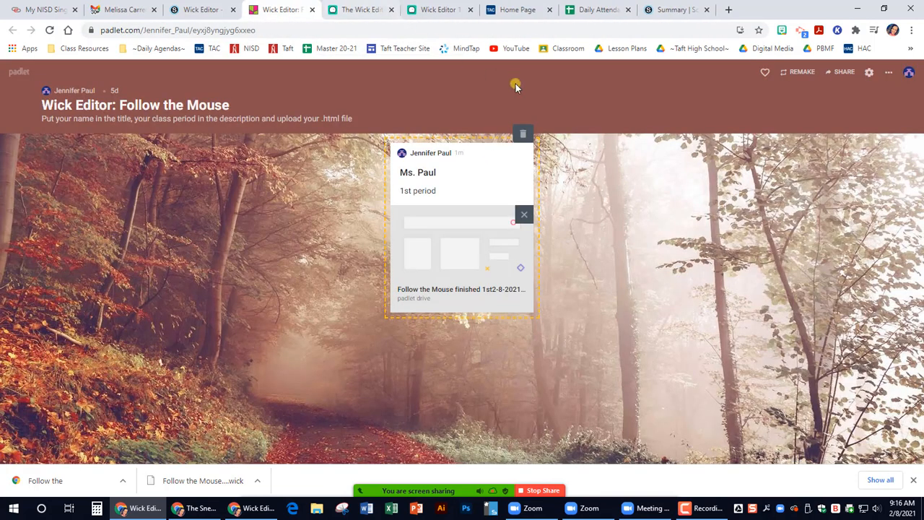